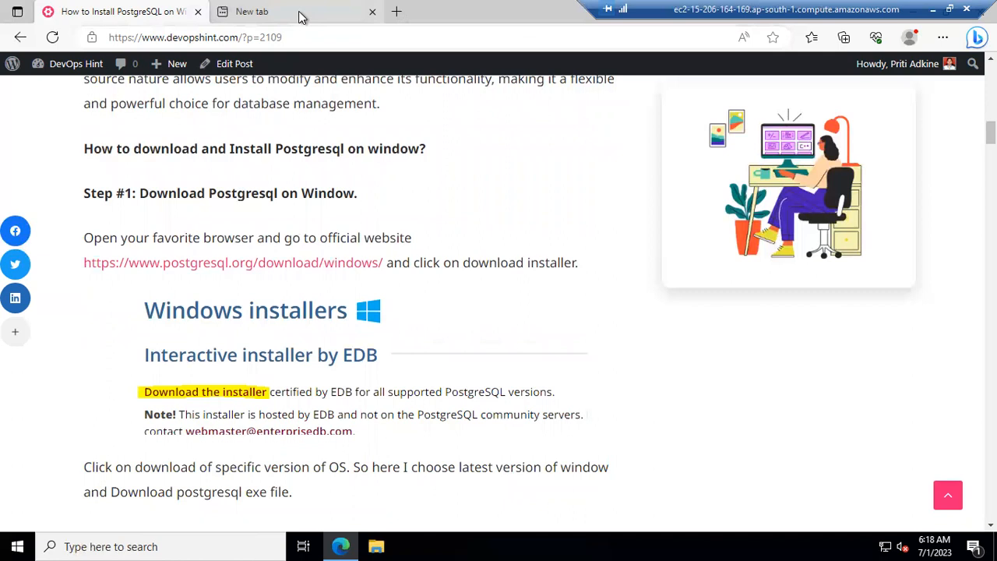
Step: Switch to the new blank browser tab beside the DevOps Hint tutorial
click(339, 13)
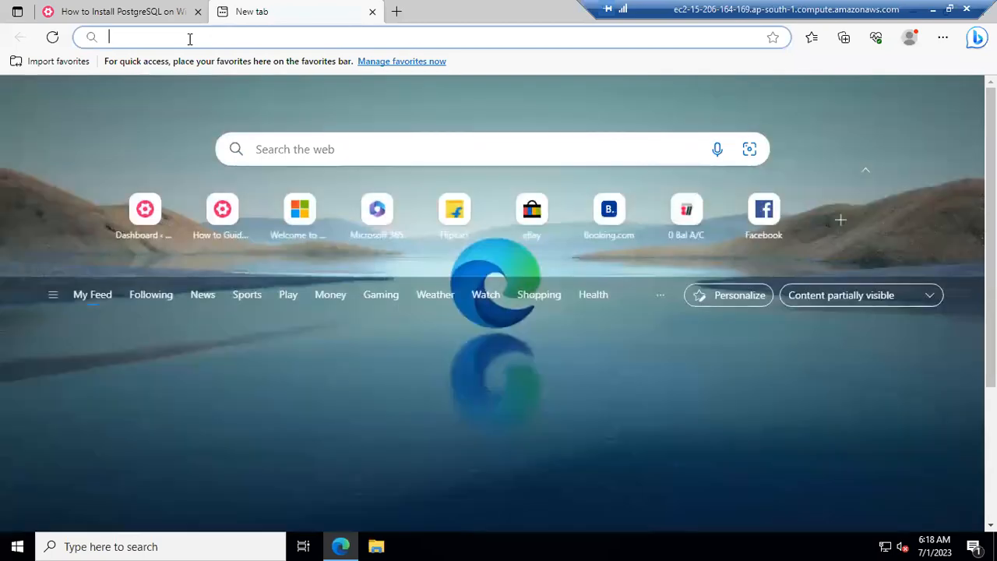
Step: Search Bing for 'download postgresql on windows'
text(dow)
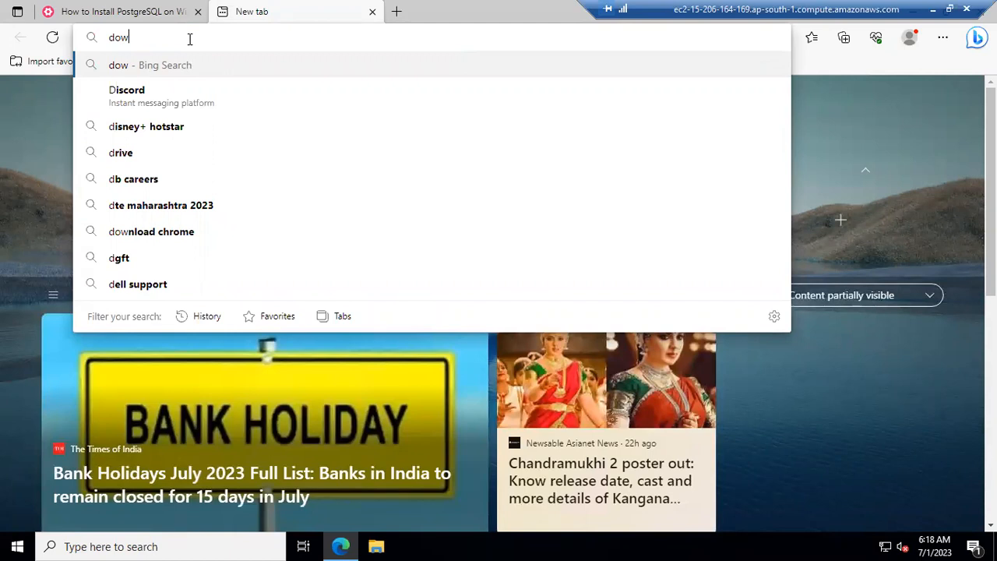
text(nload po)
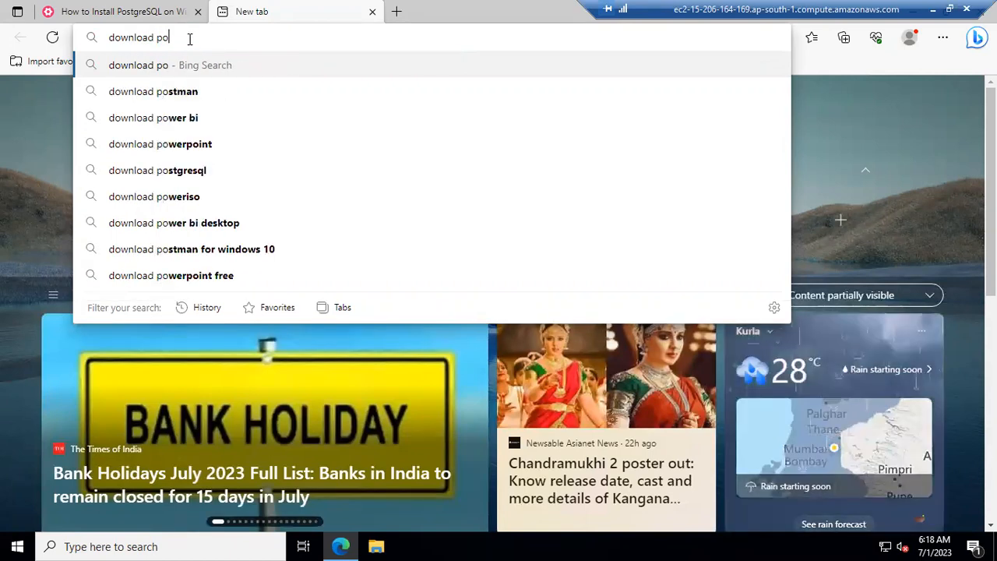
text(stgre)
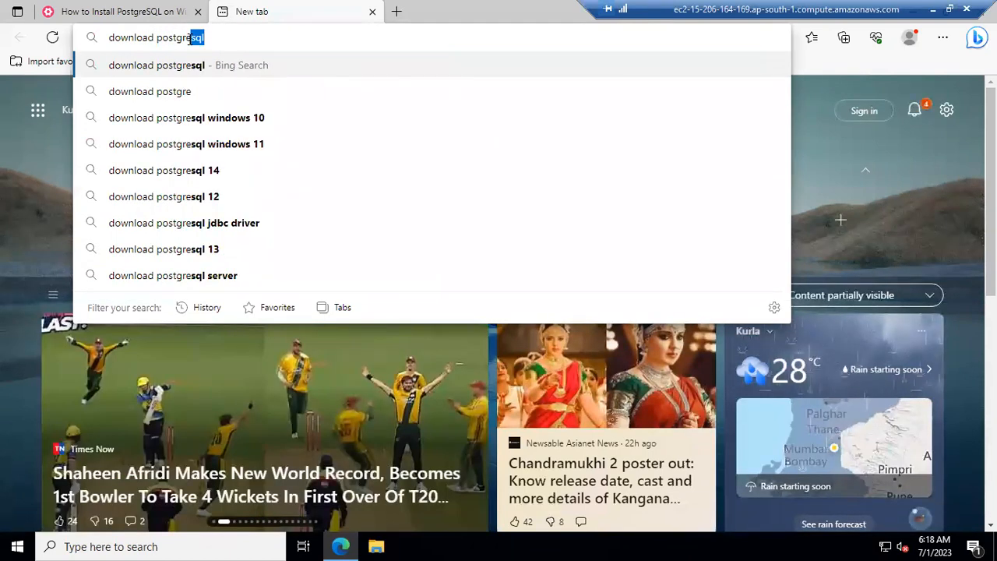
text(sql)
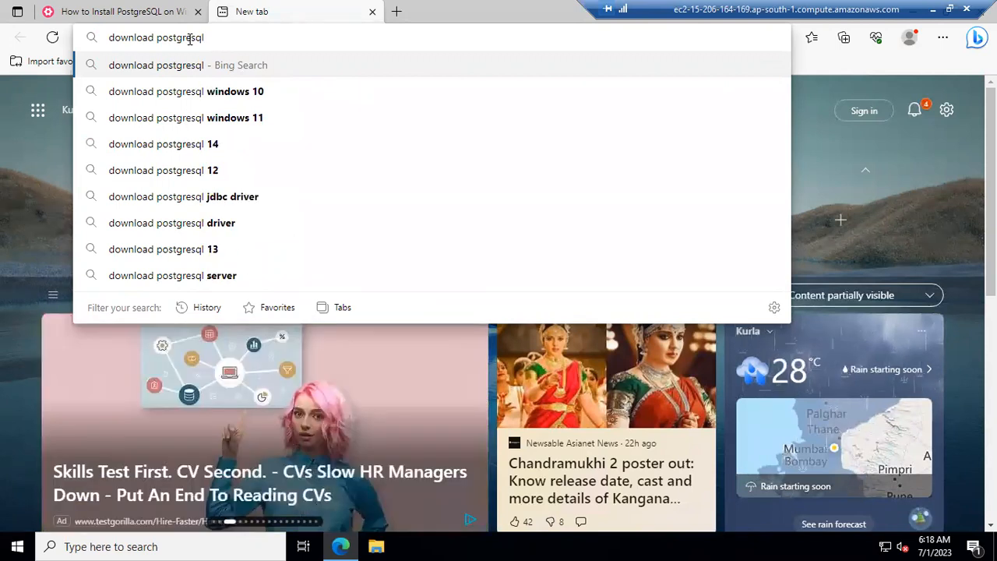
text( on )
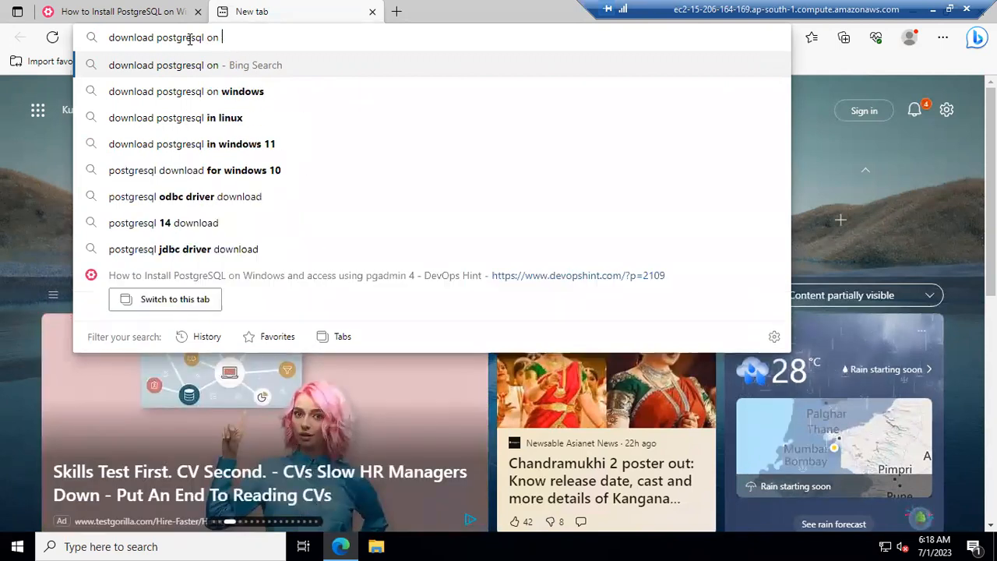
text(window)
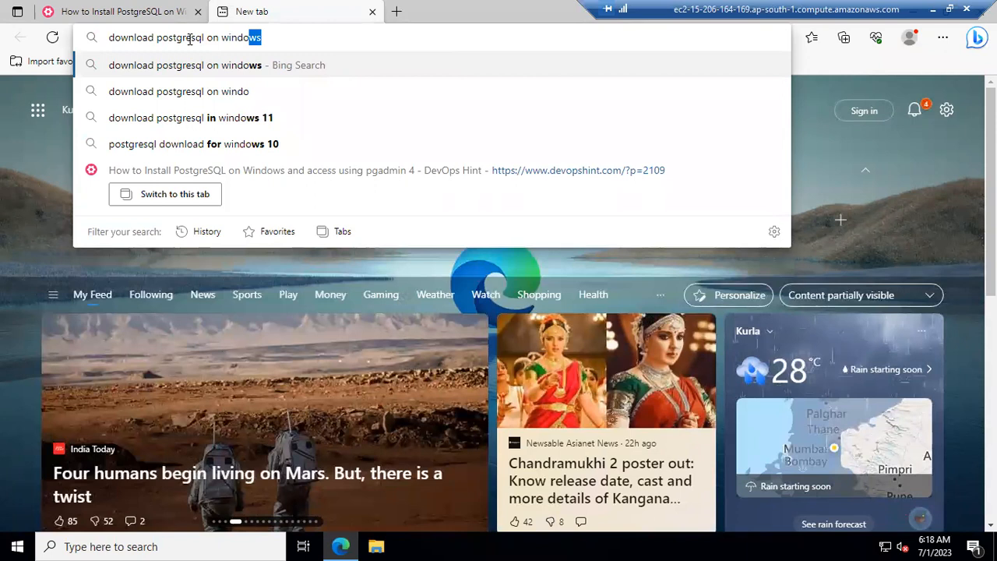
text(s)
key(Return)
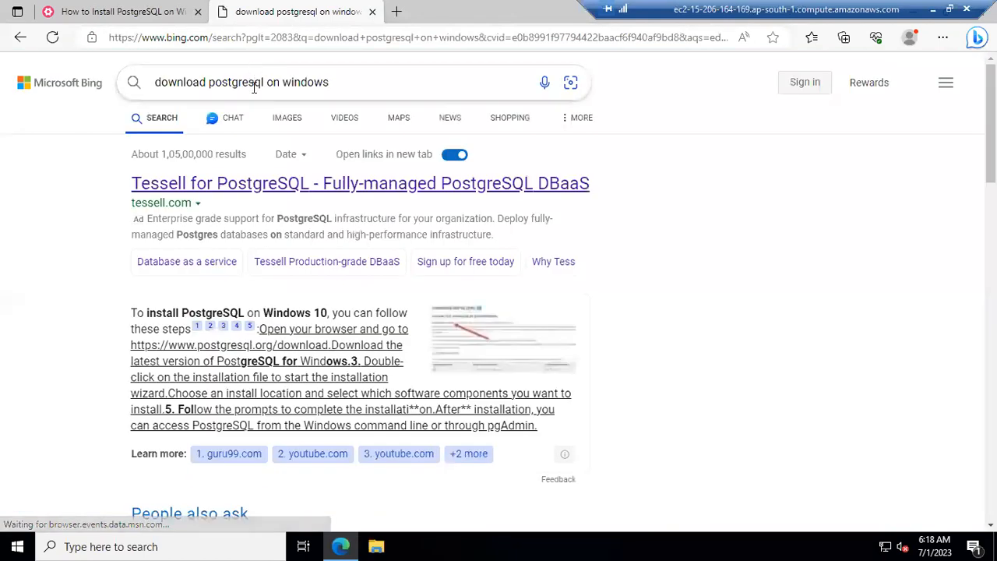
Step: Open the 'PostgreSQL: Windows installers' result from the Bing search
scroll(224, 204, down, 2)
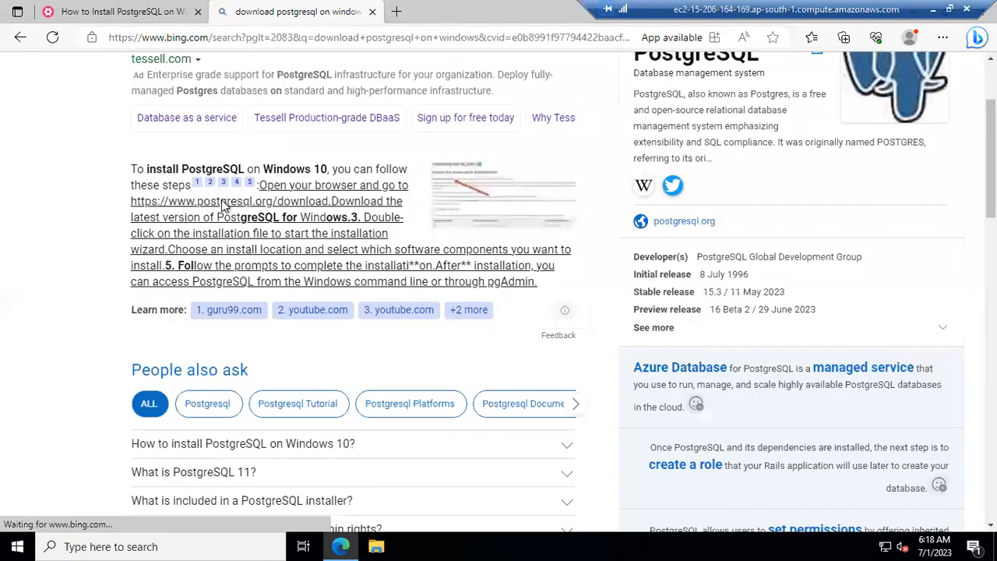
scroll(224, 204, down, 1)
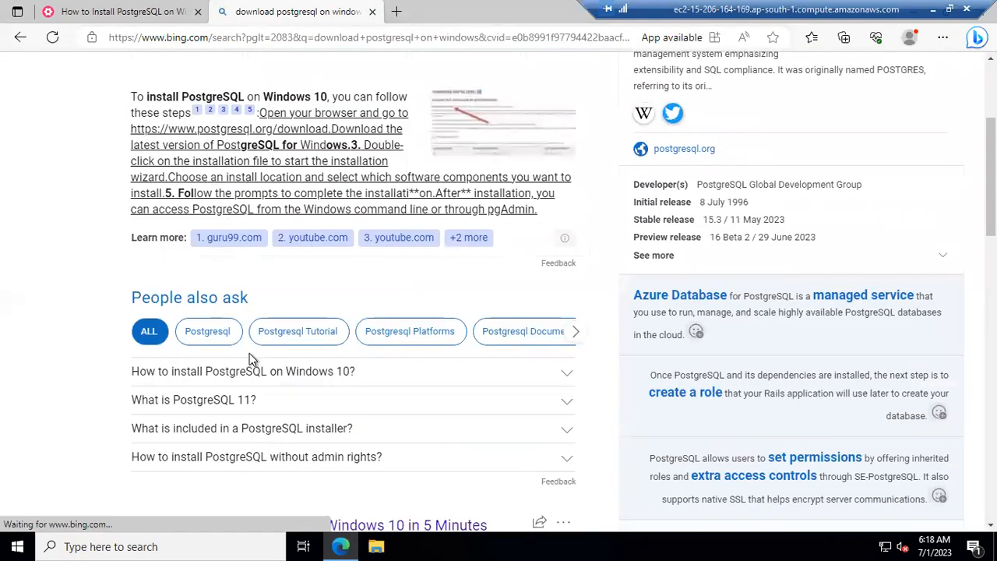
scroll(280, 377, down, 6)
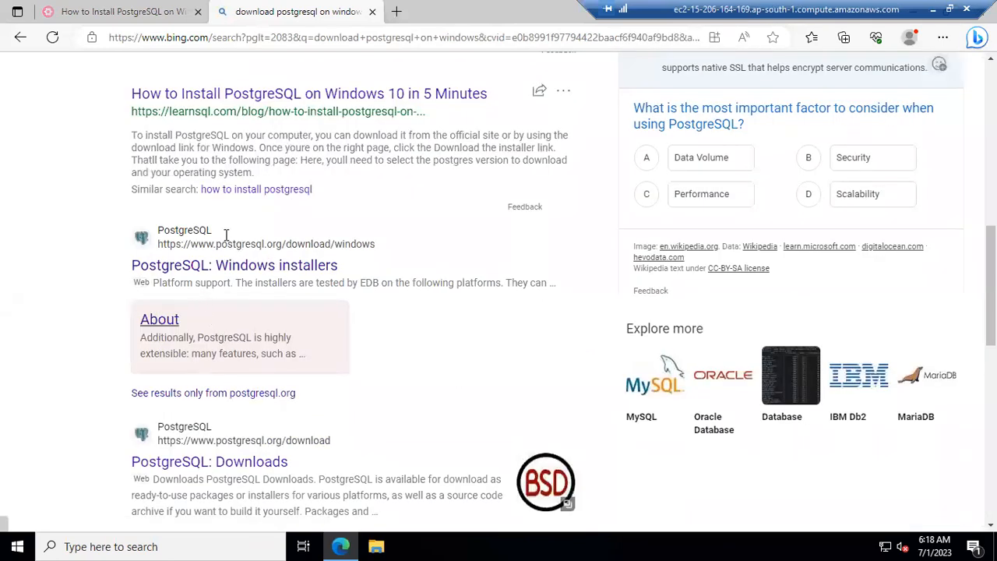
click(173, 269)
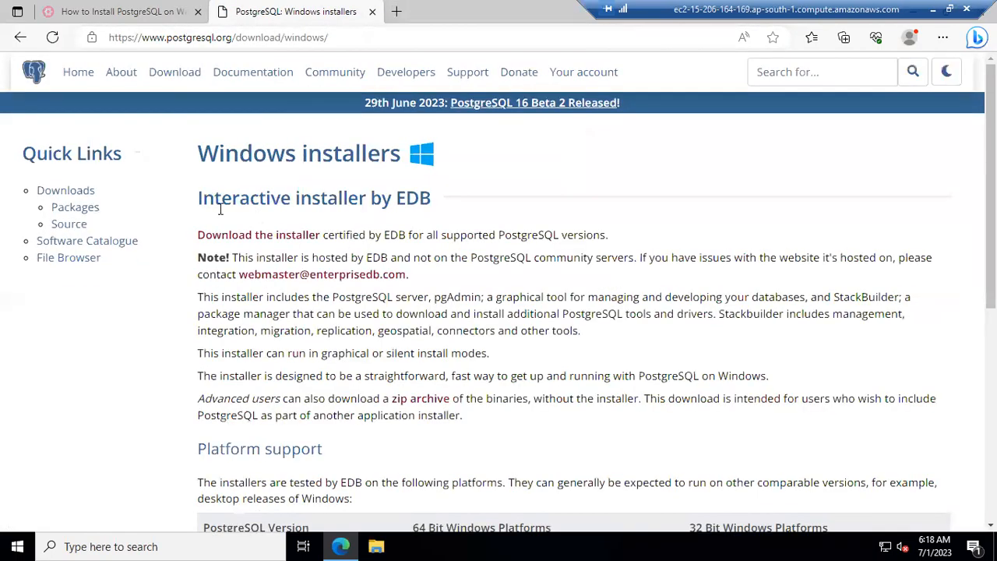
Step: Follow 'Download the installer' to EDB's Download PostgreSQL page
click(276, 242)
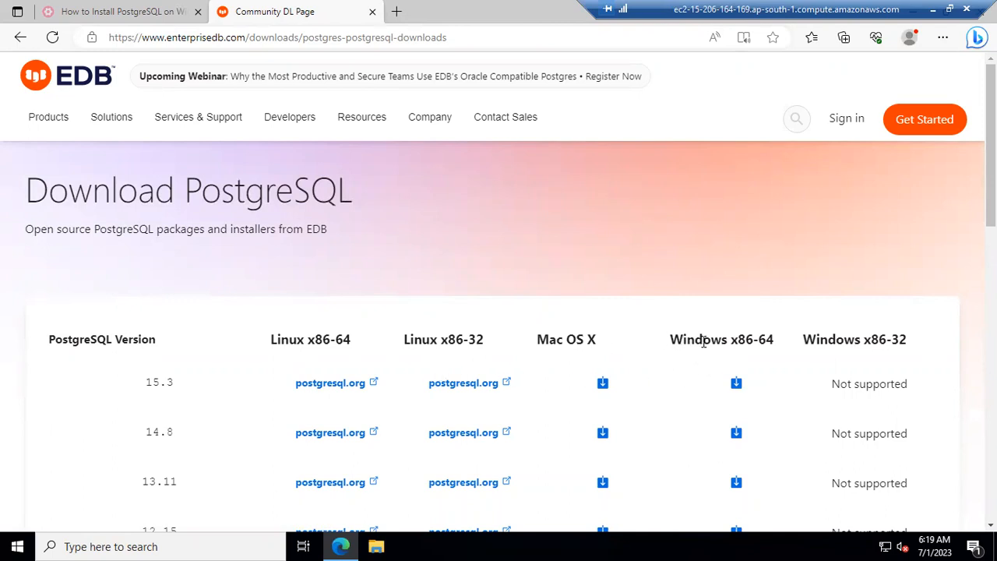
Step: Download the PostgreSQL 15.3 Windows x86-64 installer and wait for it to finish
click(737, 384)
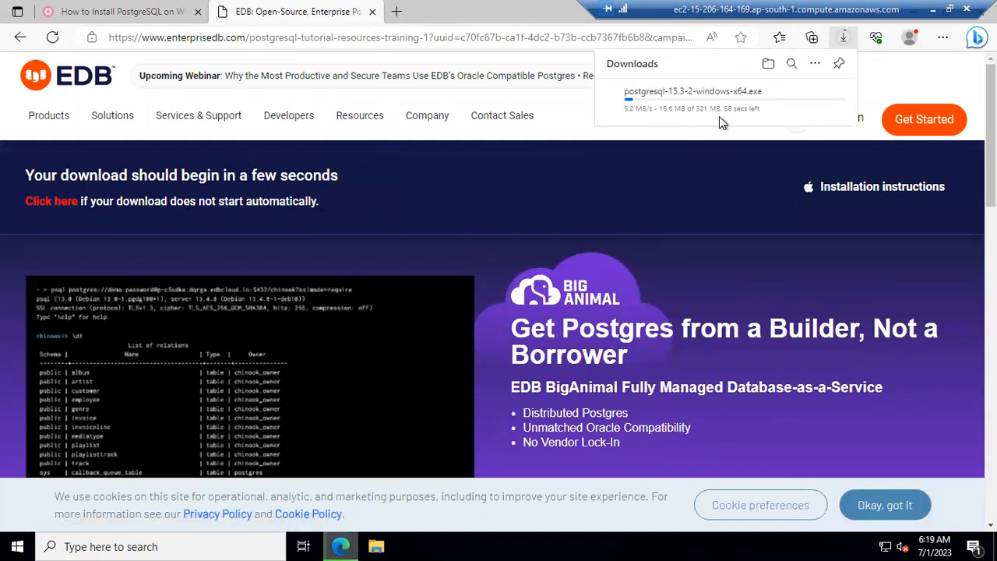
mouse_move(722, 122)
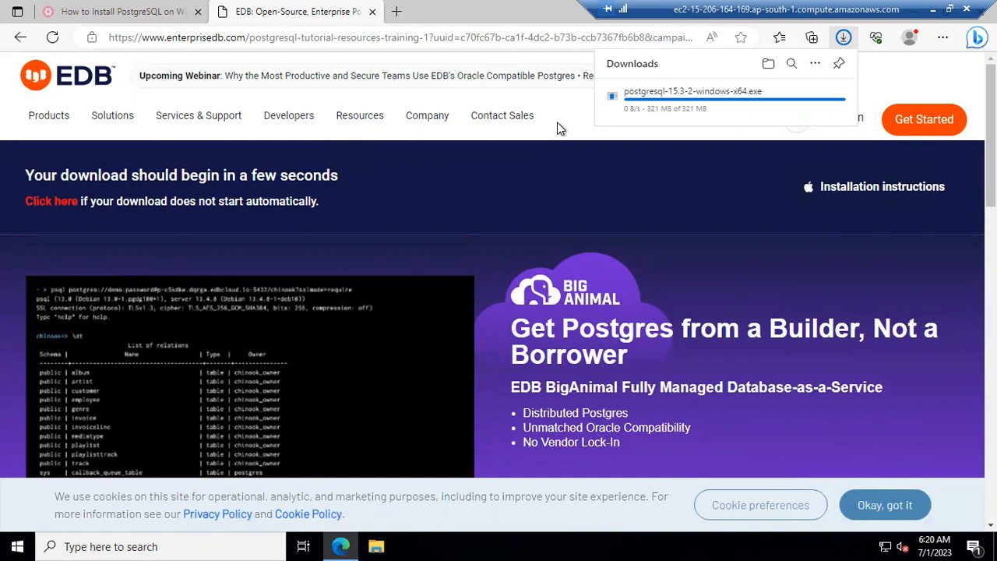
click(711, 115)
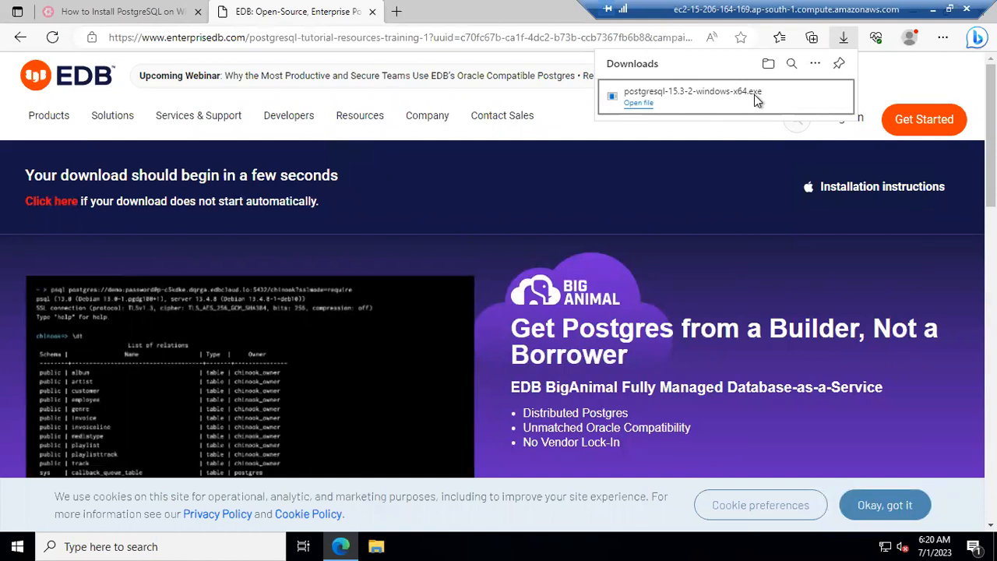
mouse_move(792, 98)
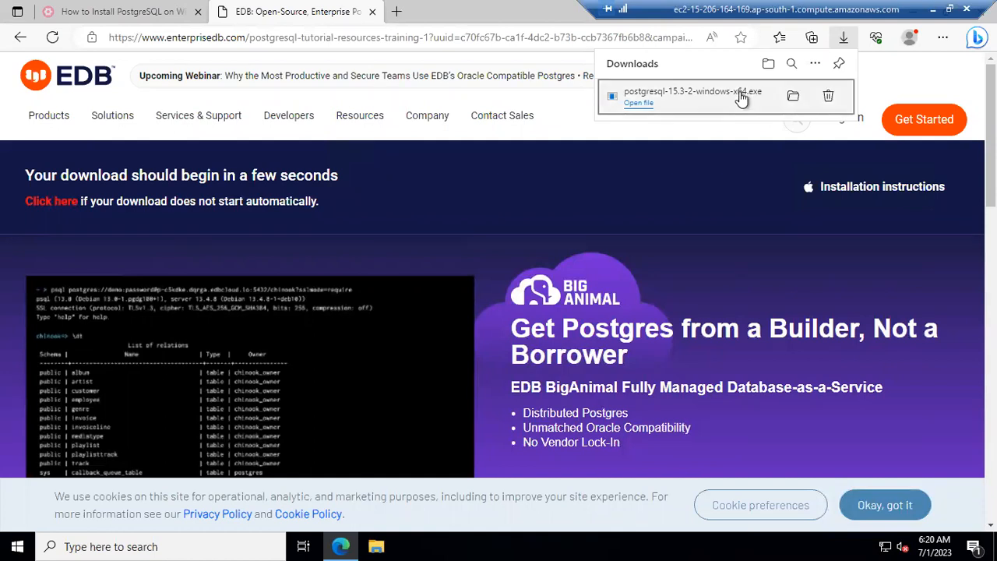
Step: Show postgresql-15.3-2-windows-x64 in the Downloads folder and select it
click(793, 98)
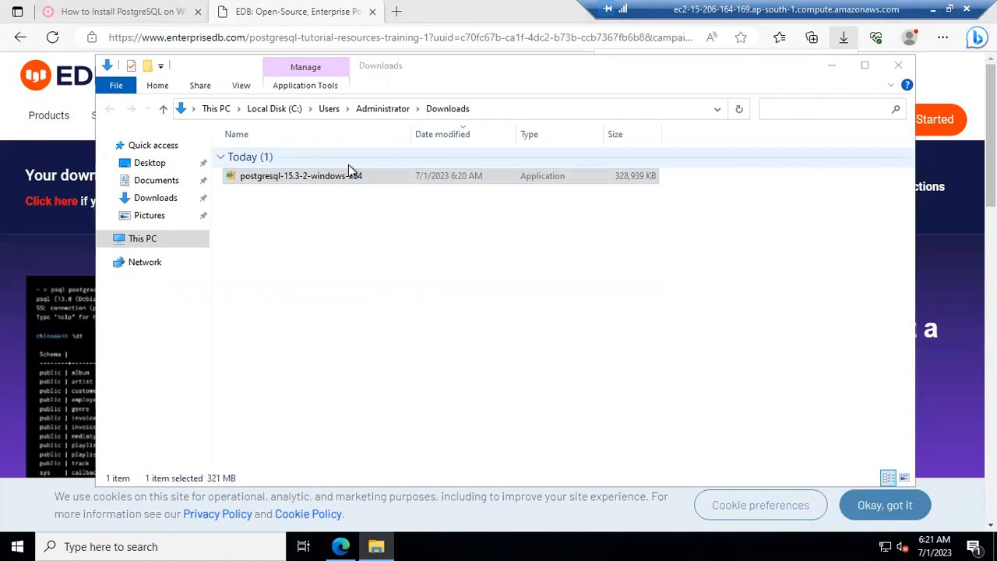
click(347, 179)
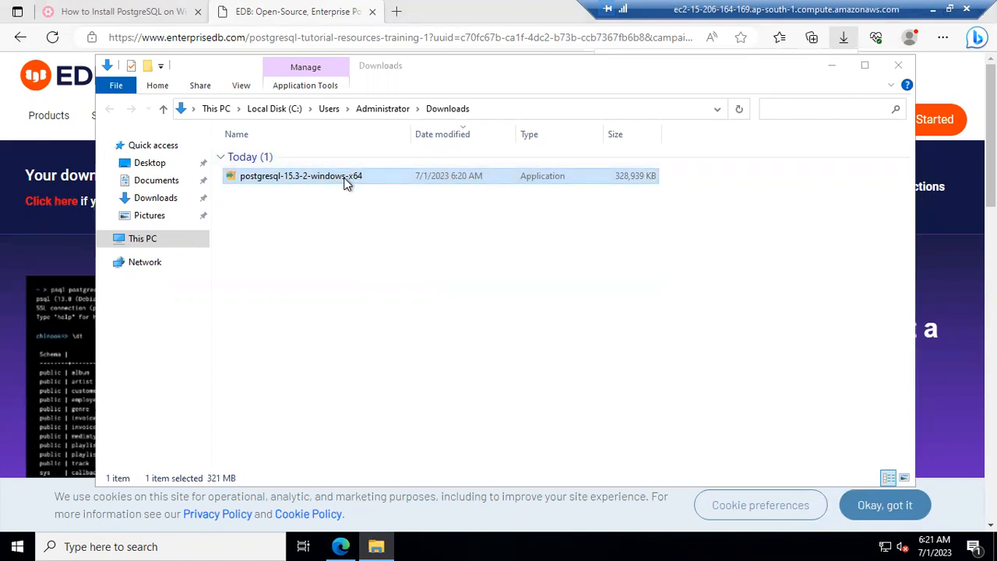
Step: Launch the installer and keep the default directory C:\Program Files\PostgreSQL\15
double_click(479, 178)
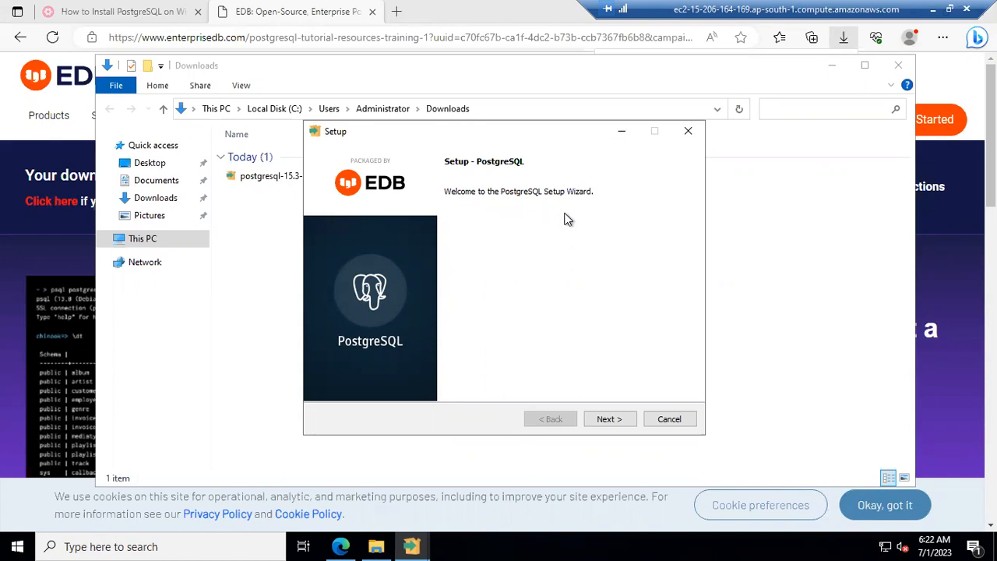
click(612, 423)
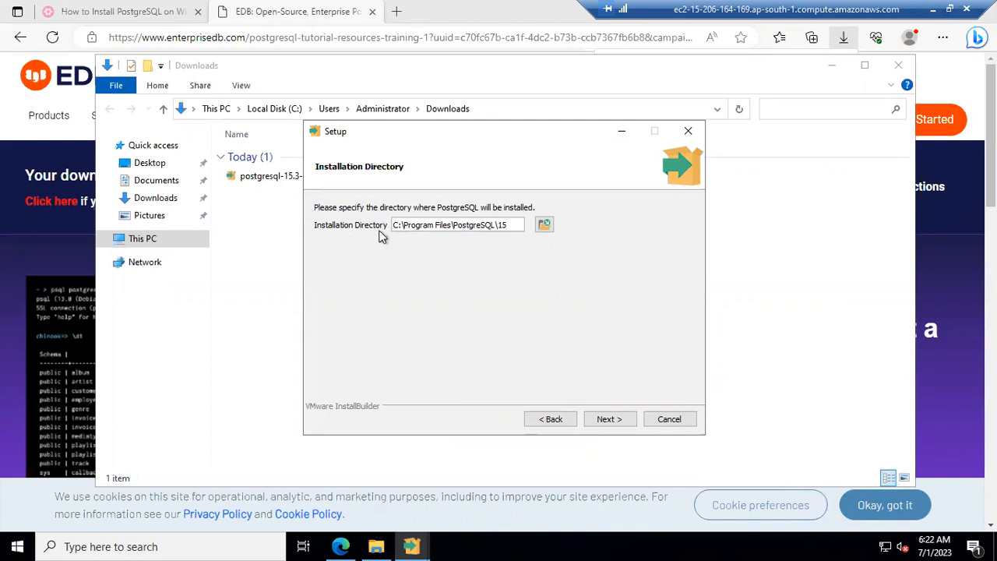
click(544, 226)
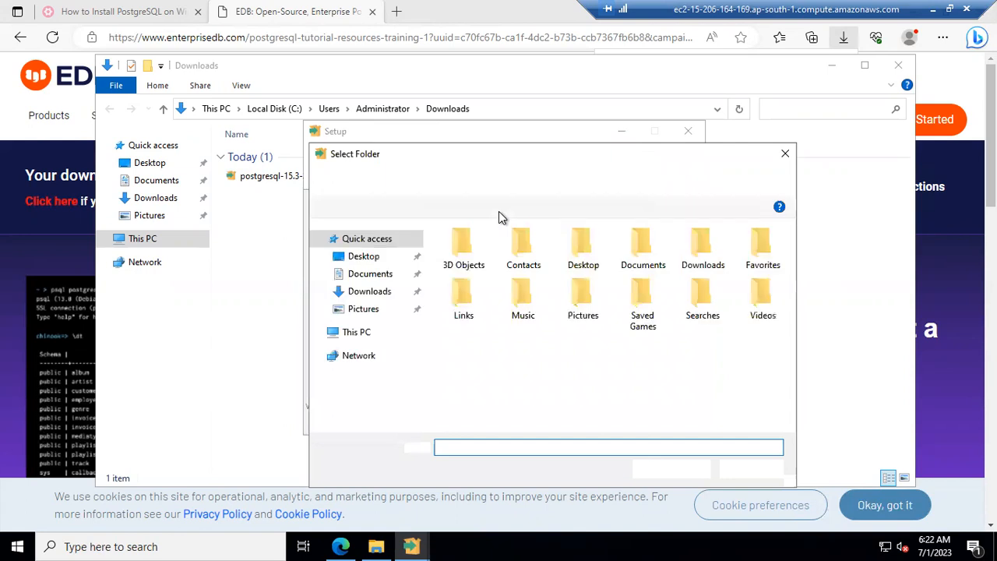
click(750, 468)
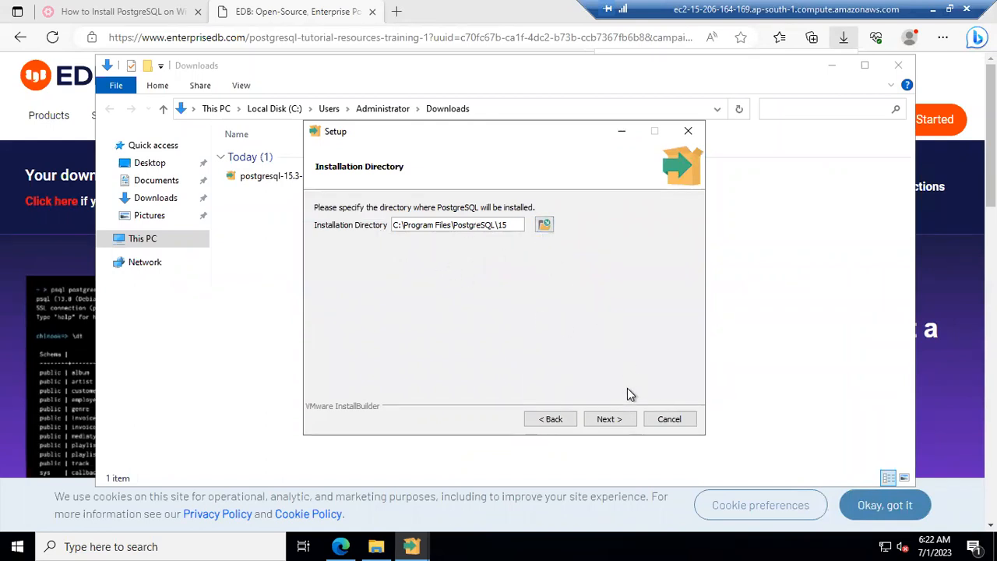
click(607, 421)
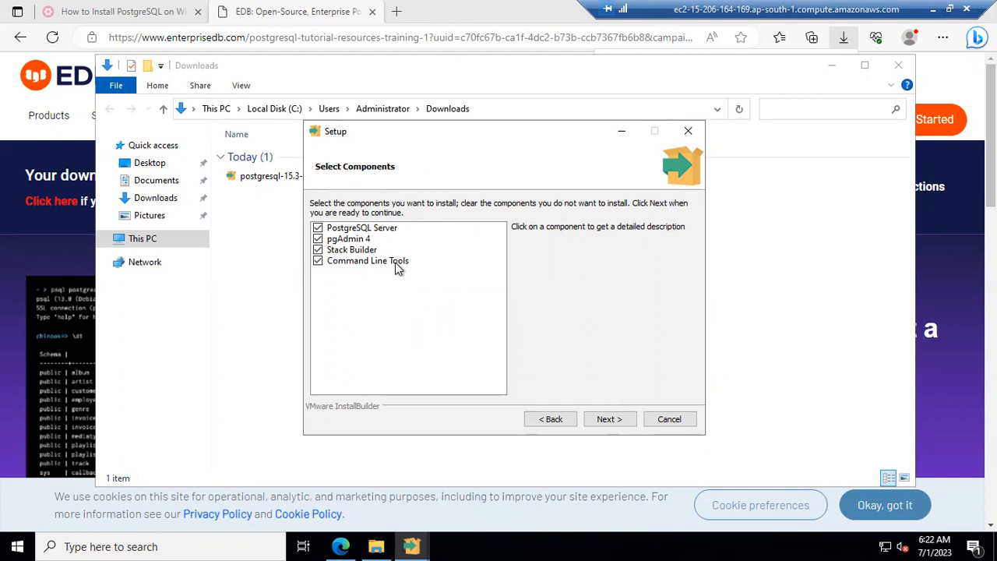
Step: Keep Server, pgAdmin 4, Stack Builder and Command Line Tools selected
click(319, 252)
click(318, 251)
click(607, 420)
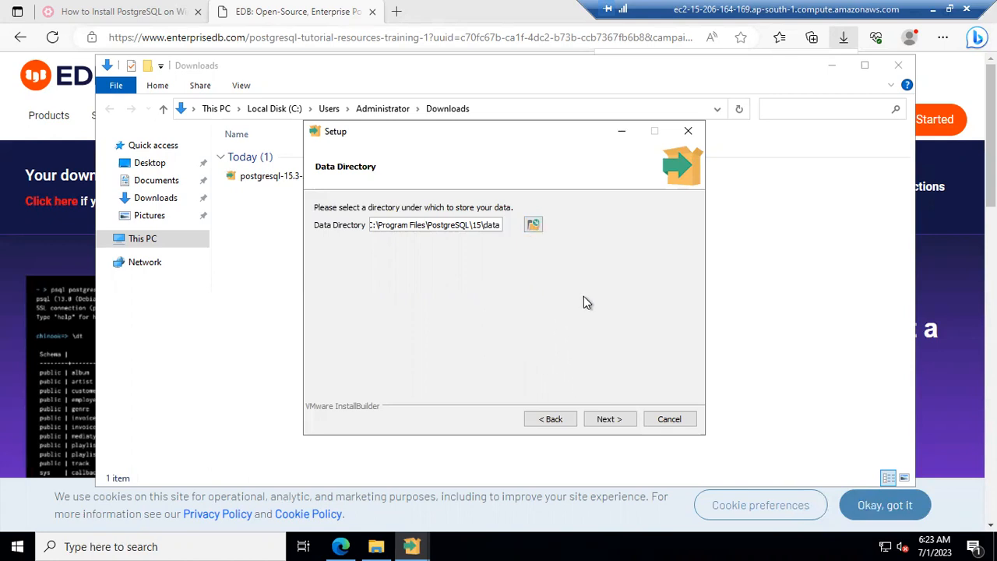
Step: Keep the default data directory, set the superuser password, and keep port 5432
click(616, 423)
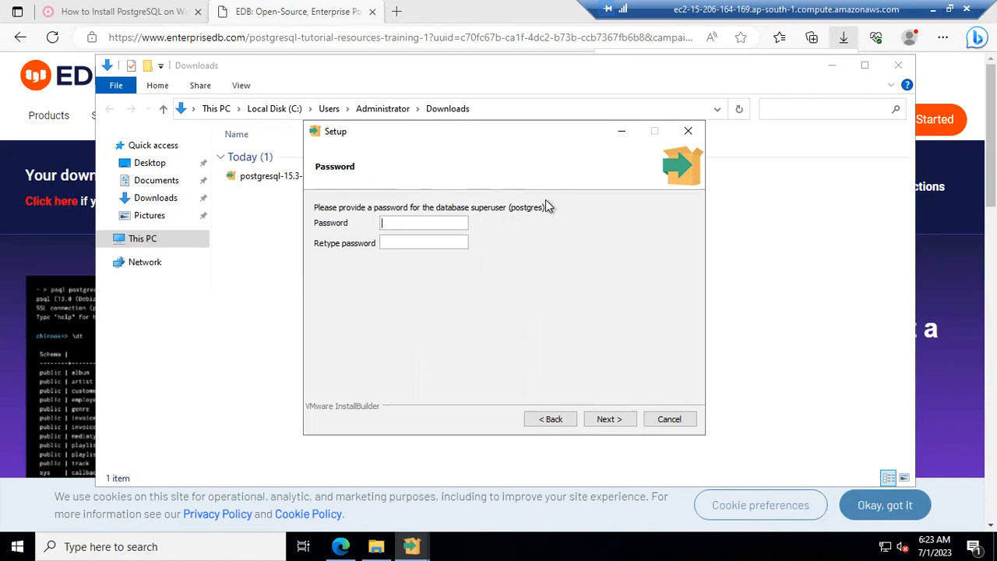
text(123456123456)
click(612, 420)
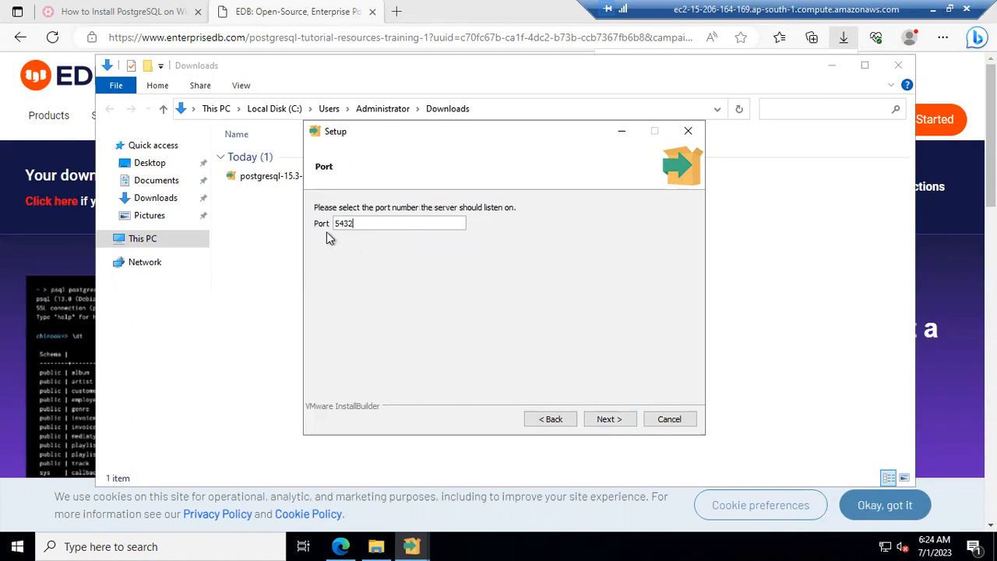
drag(381, 223, 318, 224)
click(611, 419)
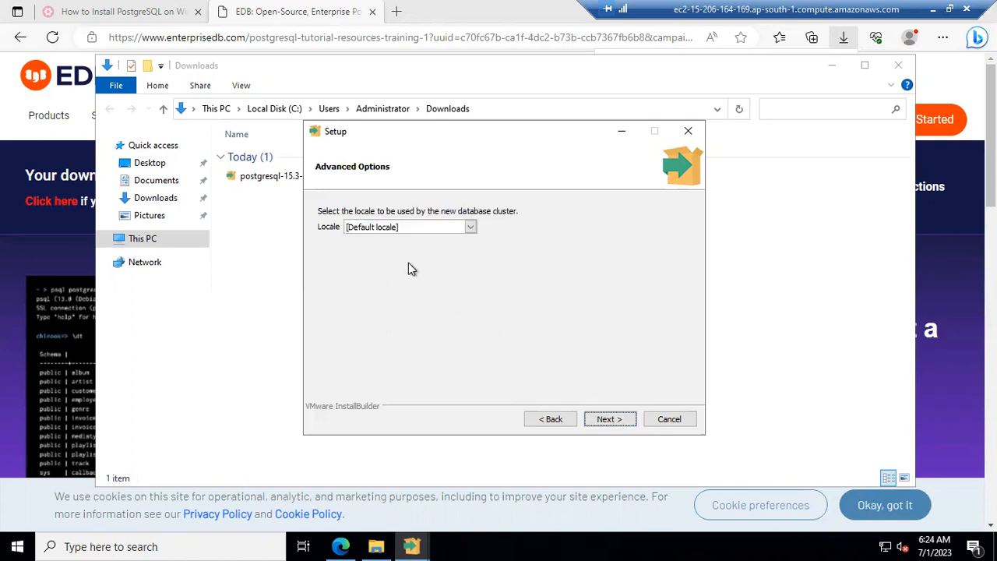
Step: Keep [Default locale] and continue to the Pre Installation Summary
click(453, 228)
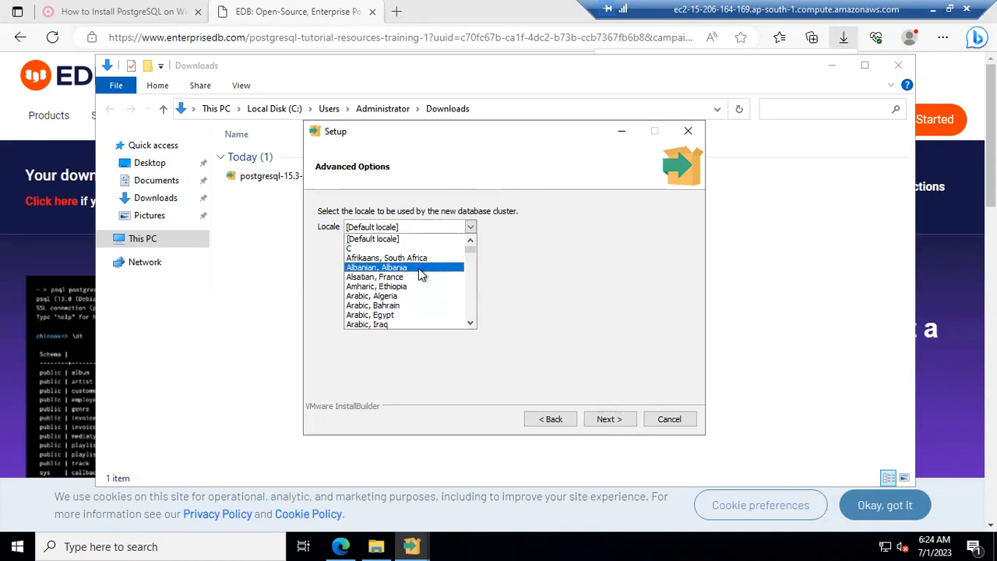
scroll(418, 278, down, 6)
scroll(418, 281, up, 5)
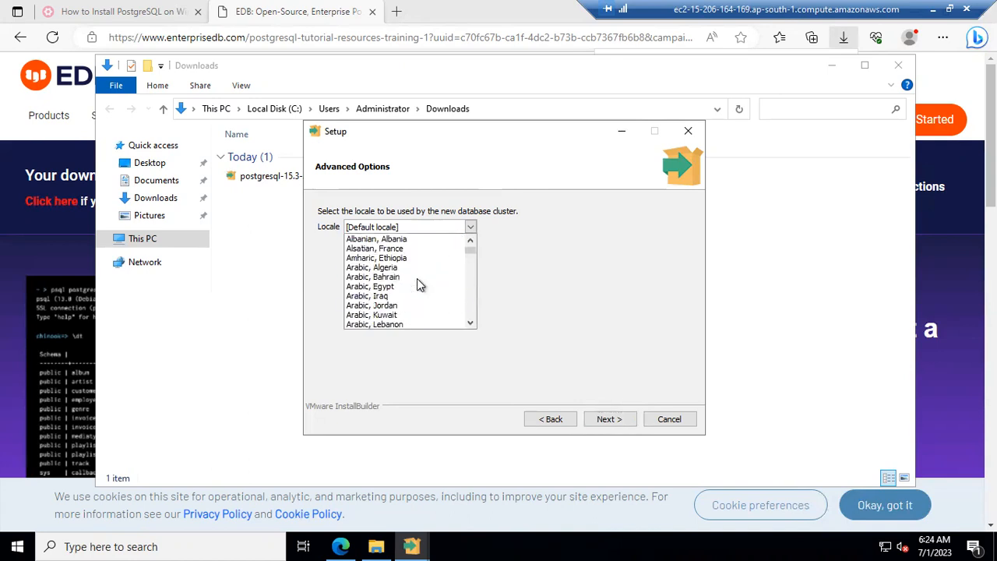
scroll(417, 279, up, 2)
click(586, 319)
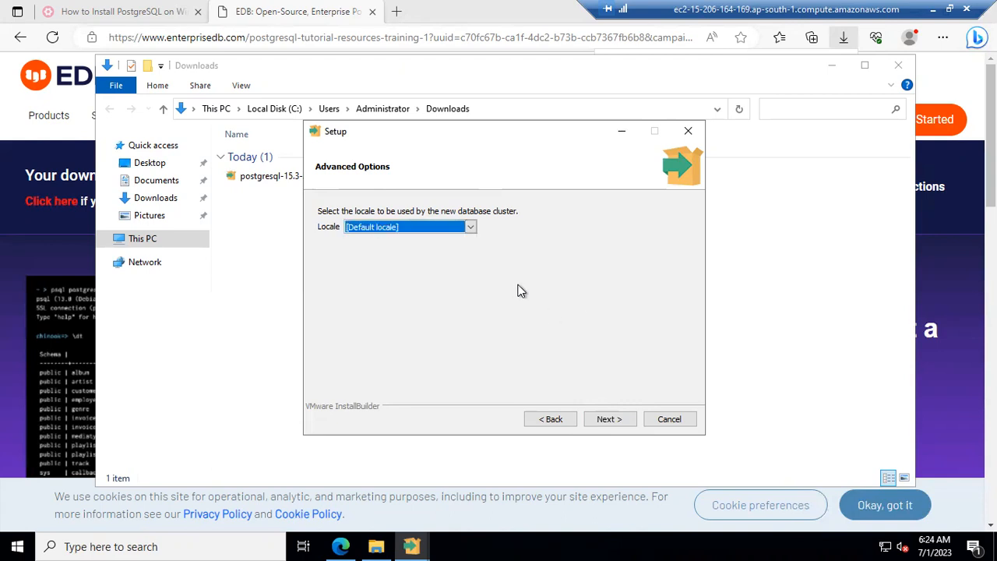
click(617, 420)
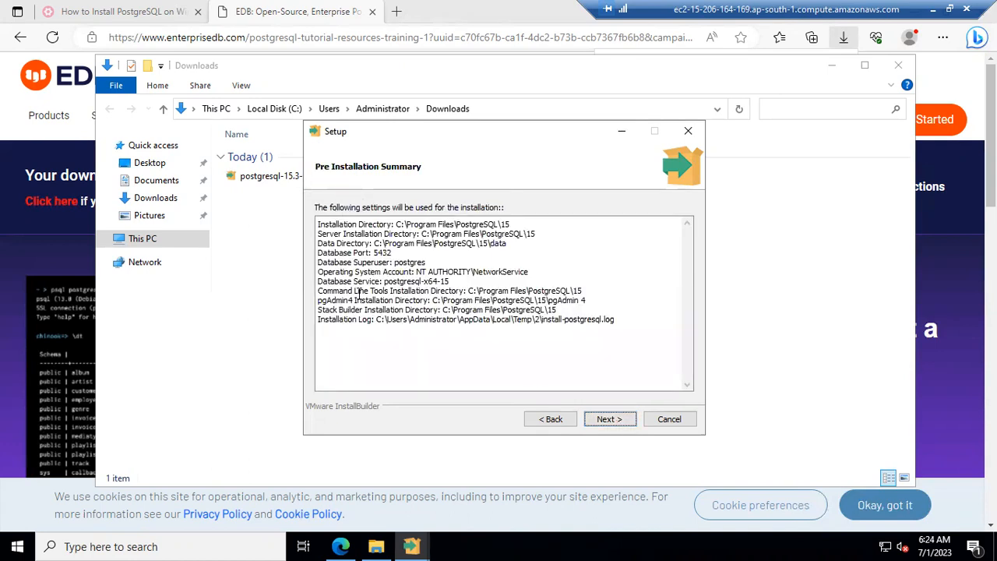
Step: Review the installation settings summary, then proceed past Ready to Install to install PostgreSQL
drag(643, 316, 344, 225)
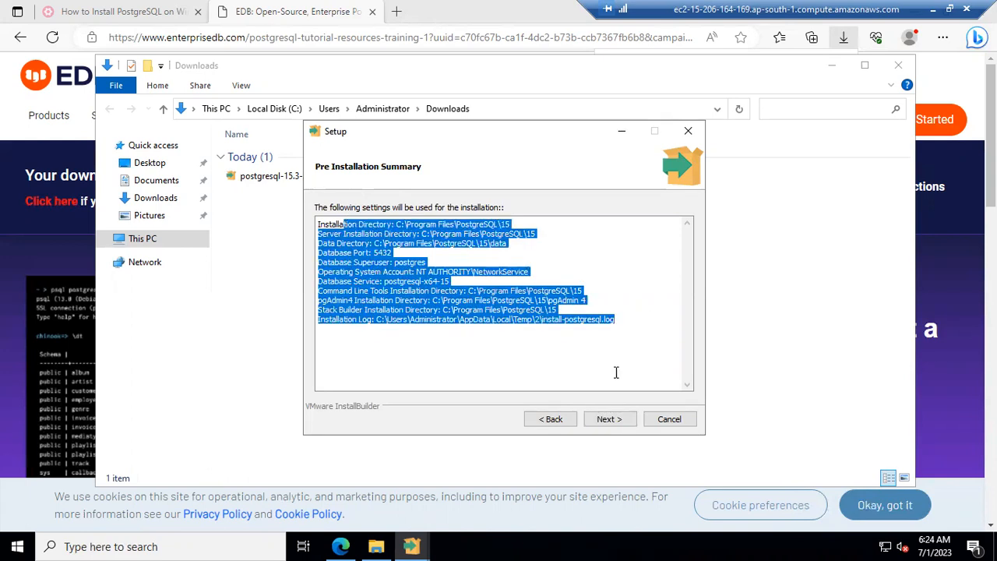
click(608, 421)
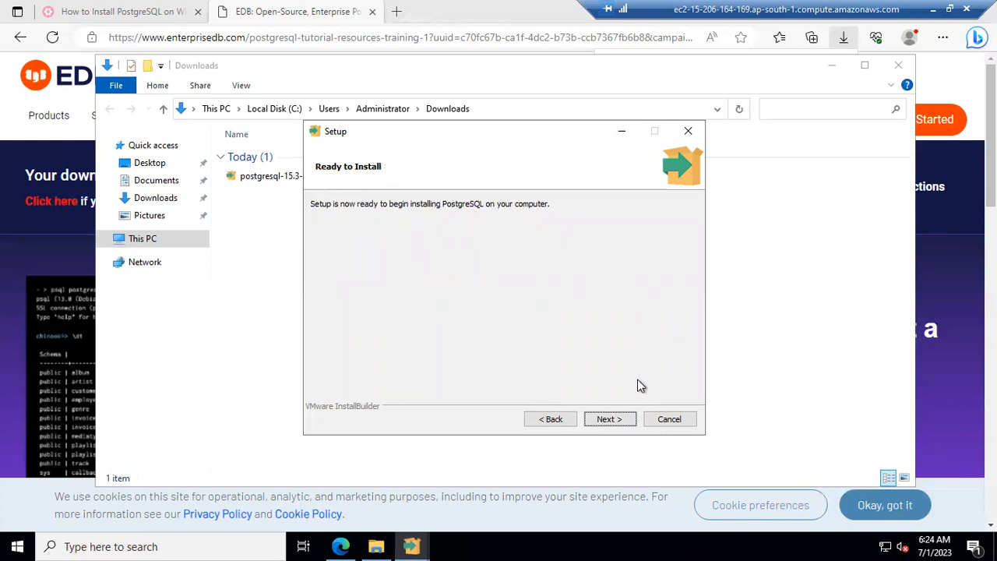
click(623, 421)
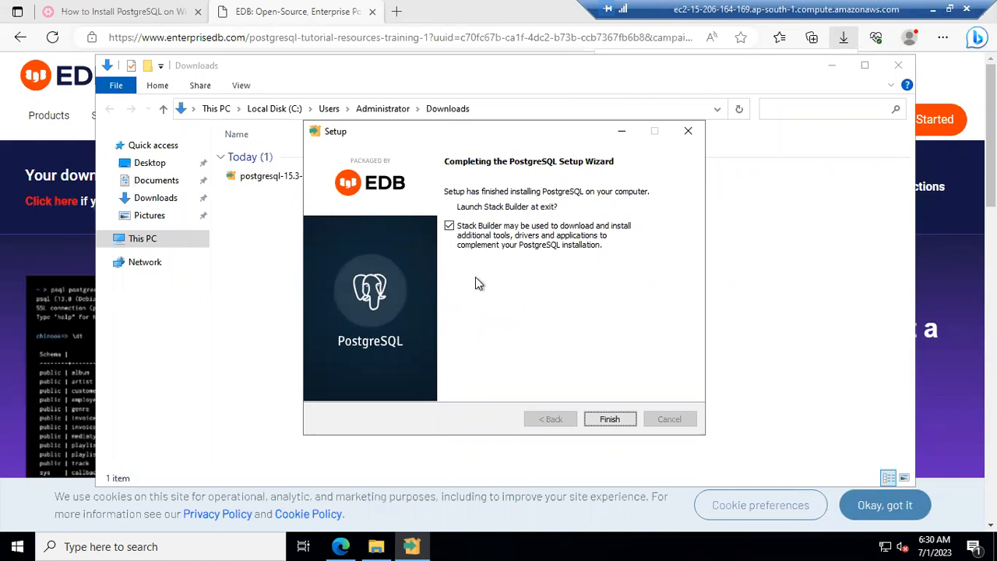
Step: Uncheck 'Launch Stack Builder at exit' and finish the PostgreSQL setup wizard
click(450, 227)
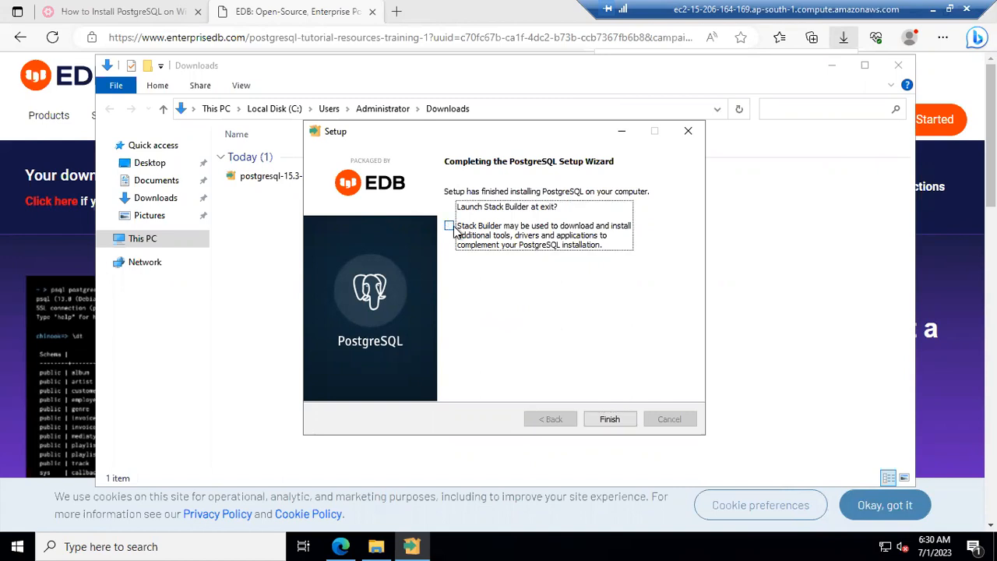
click(621, 419)
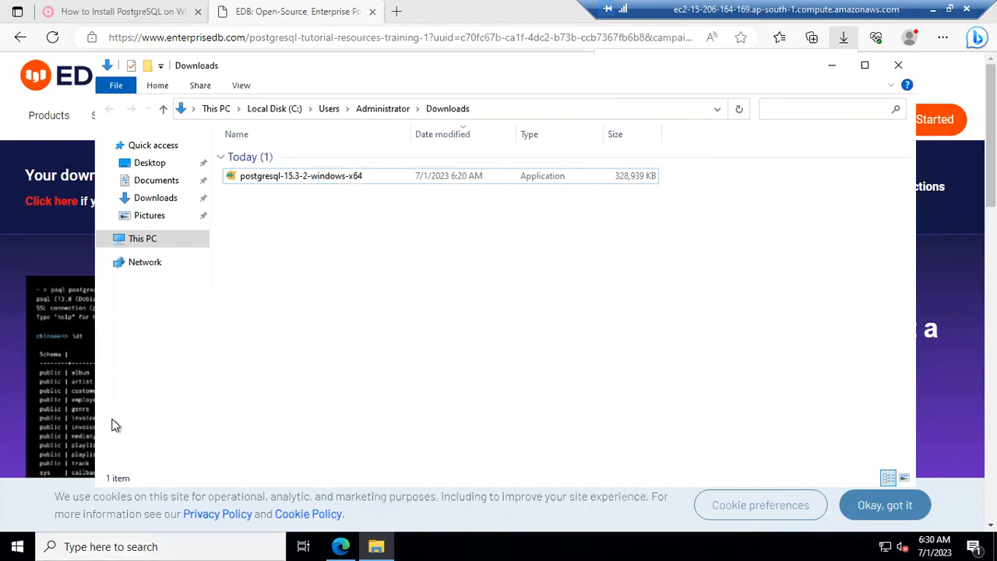
Step: Search the Start menu for 'psq' to find SQL Shell (psql)
click(214, 546)
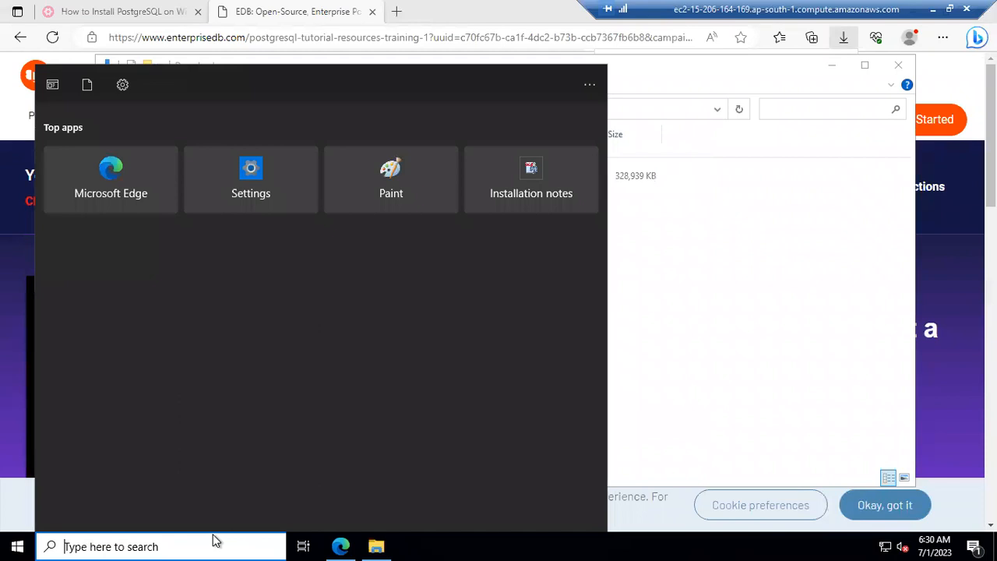
text(pg)
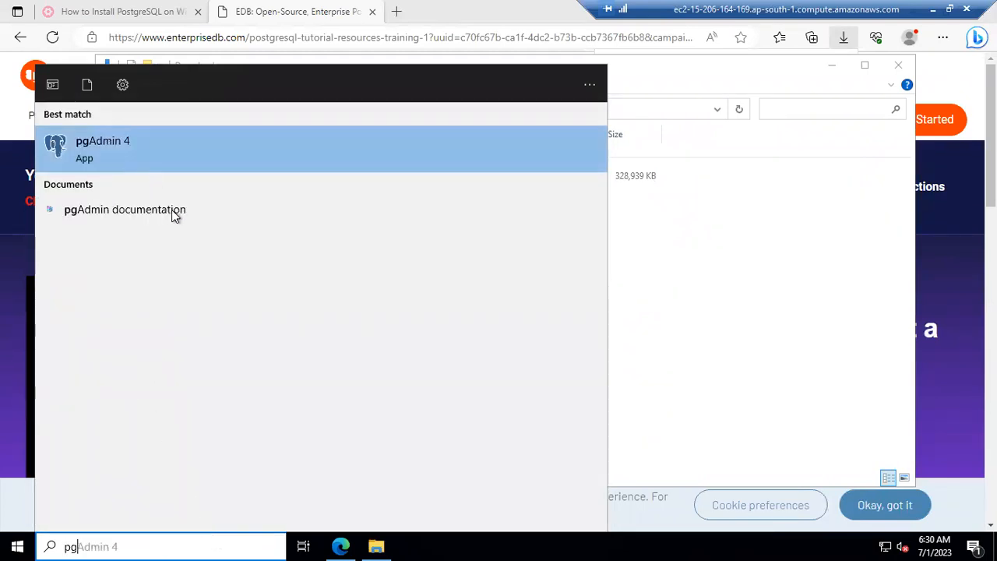
key(BackSpace)
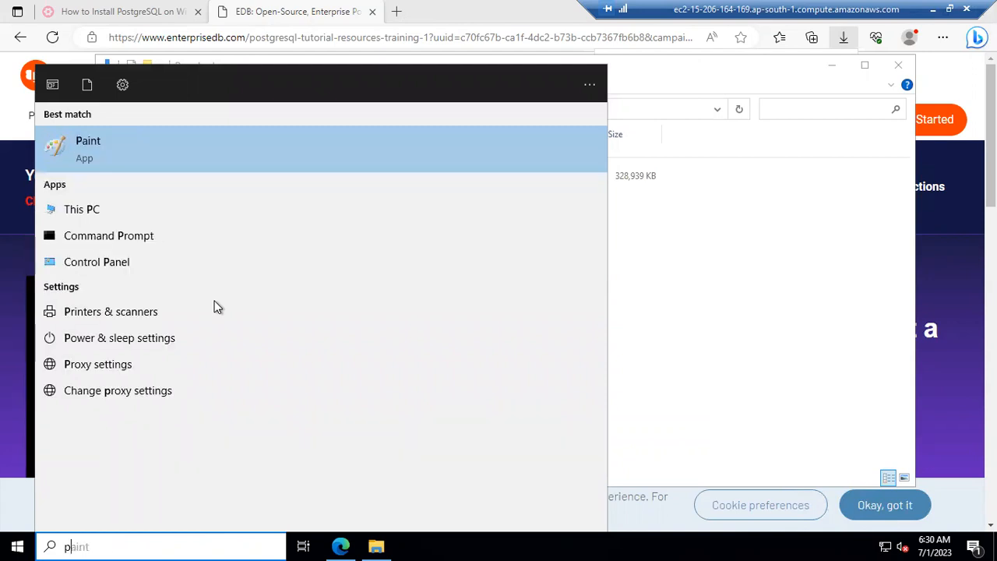
key(BackSpace)
text(psq)
Step: Log in to SQL Shell (psql) on localhost as postgres using default settings, then return to Edge
click(134, 147)
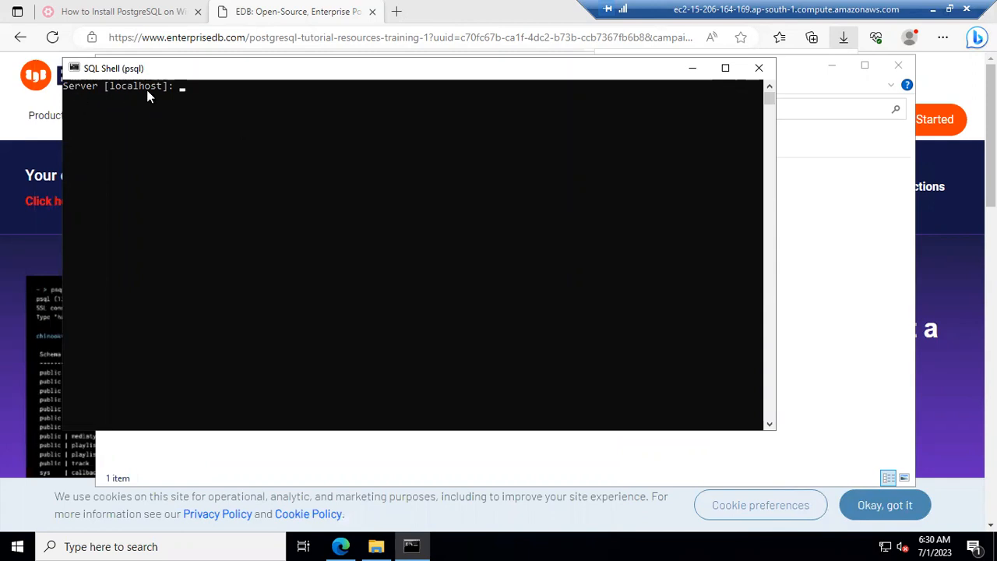
key(Return)
key(Return)
key(Return)
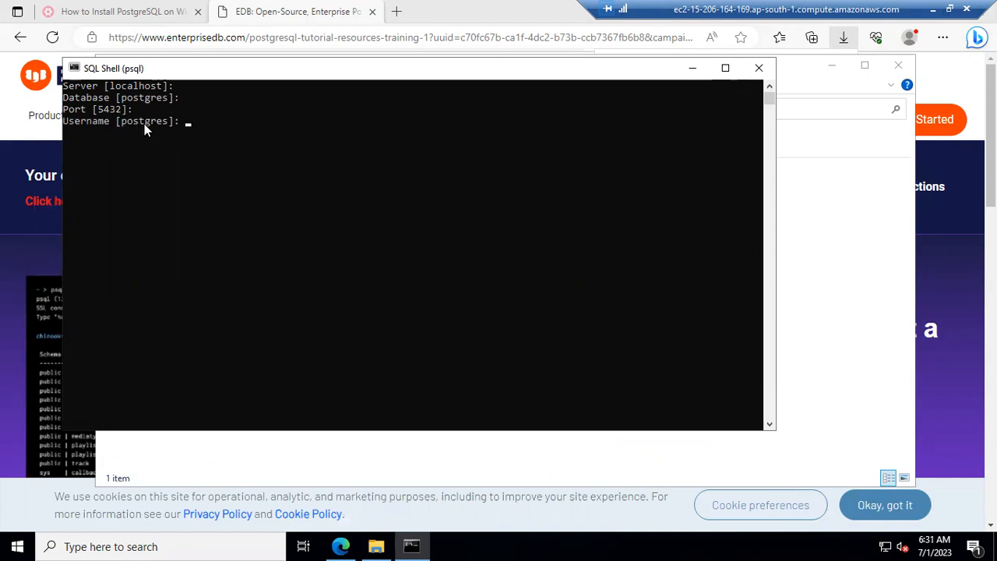
key(Return)
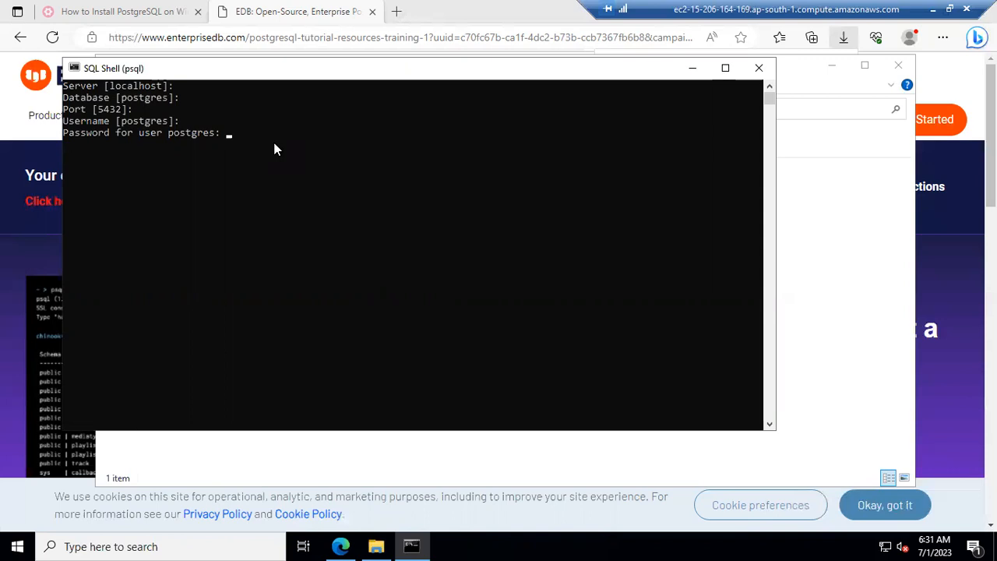
key(Return)
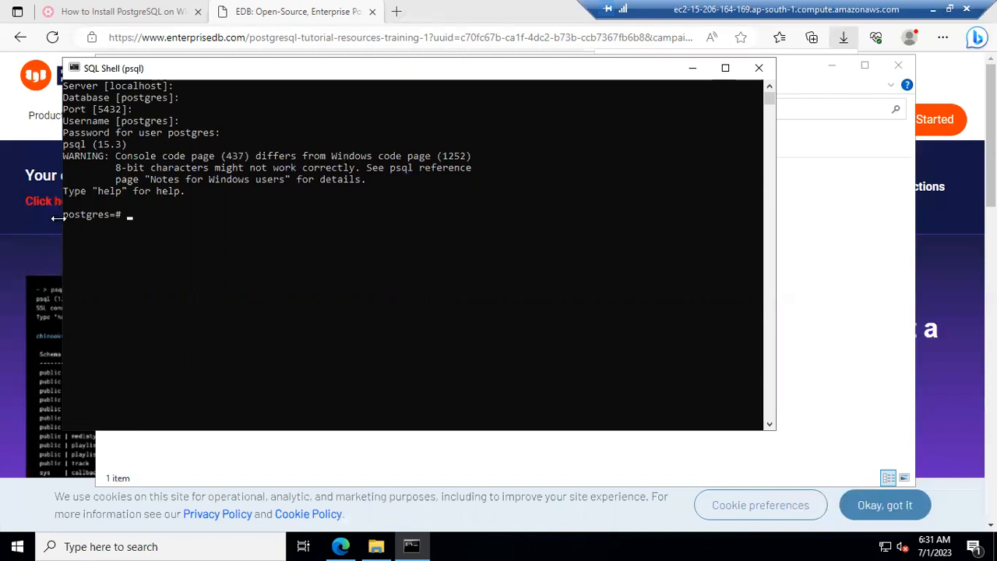
click(130, 14)
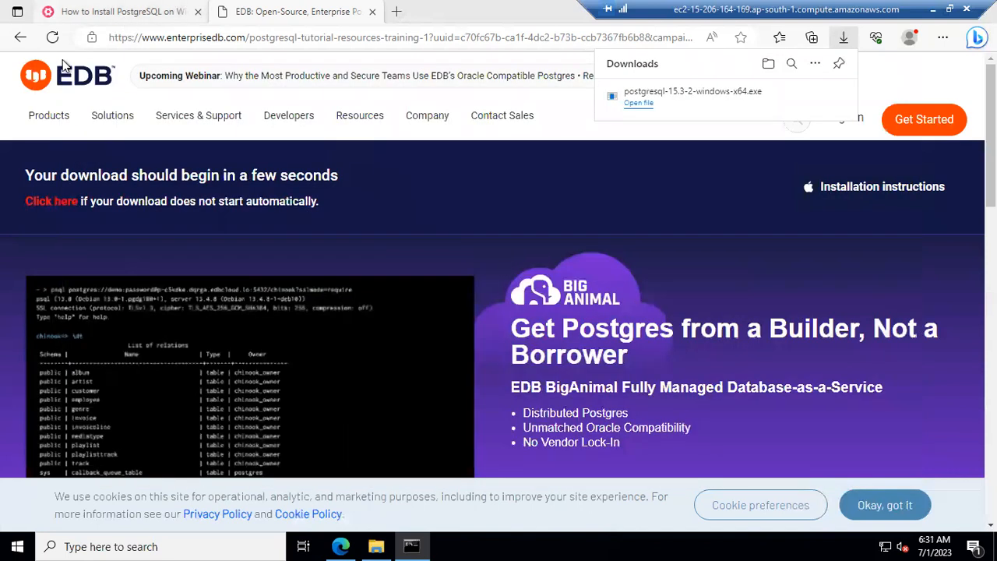
Step: Scroll the DevOps Hint PostgreSQL tutorial down to its Step #3 verification section
click(134, 14)
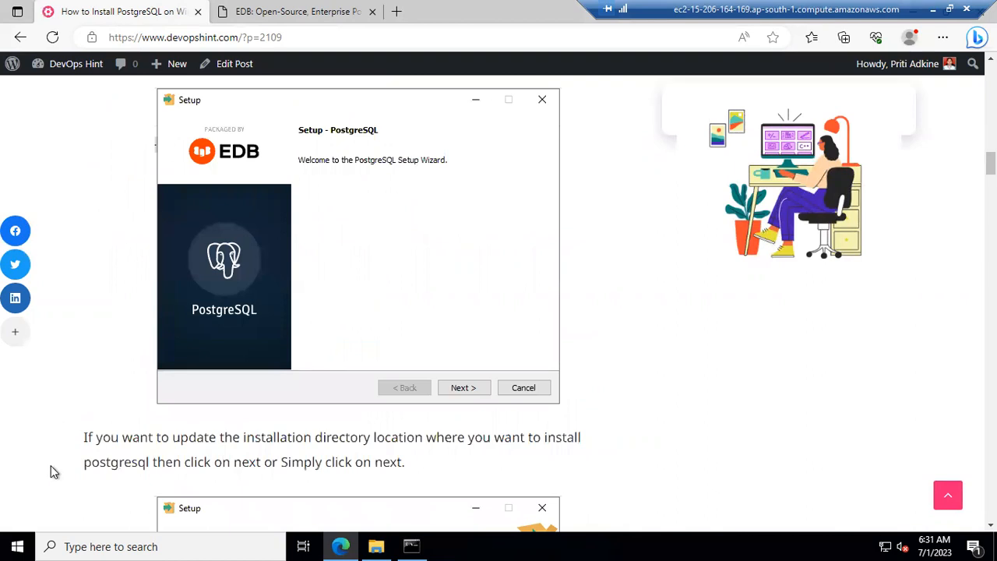
scroll(55, 470, down, 8)
scroll(150, 408, down, 10)
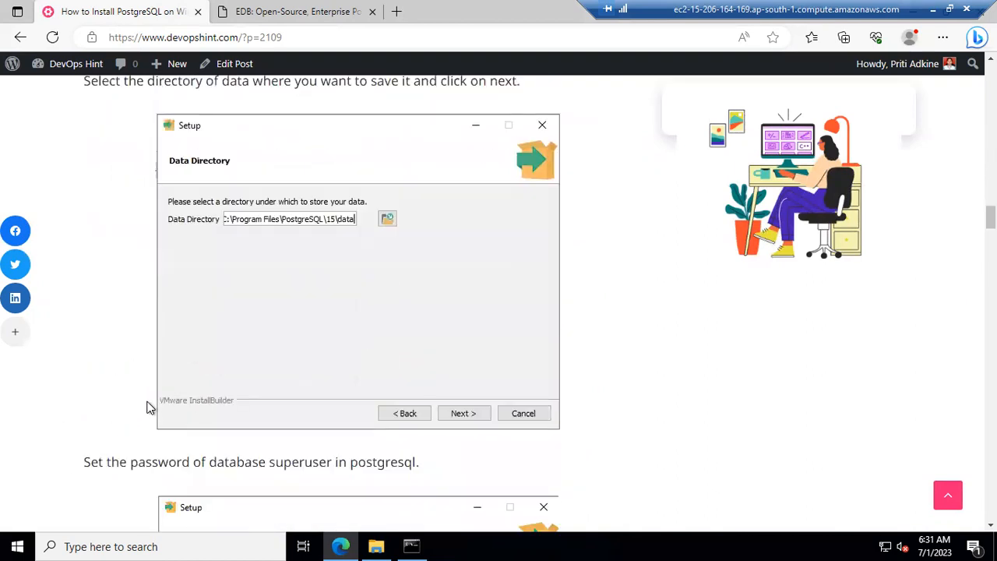
scroll(150, 408, down, 13)
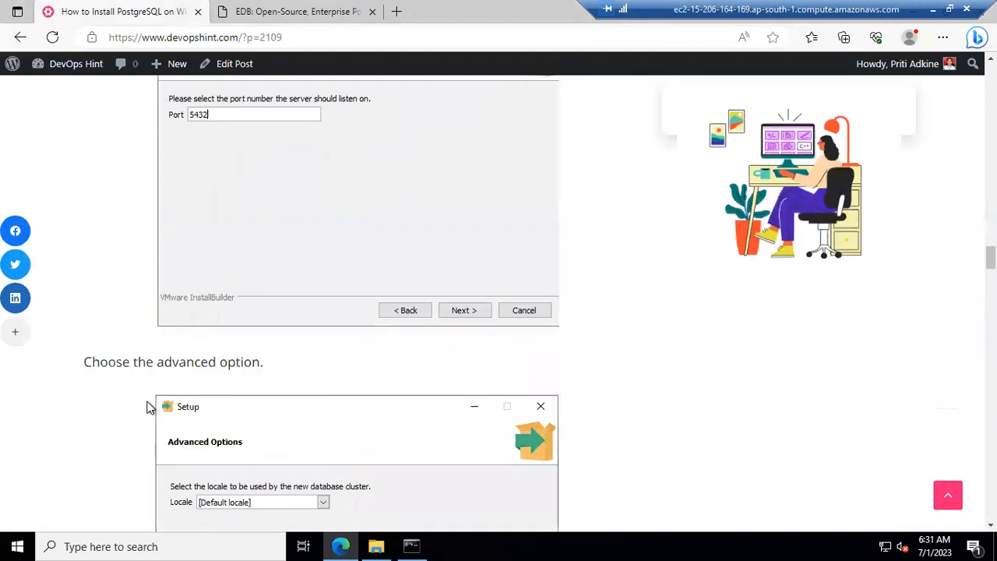
scroll(150, 408, down, 15)
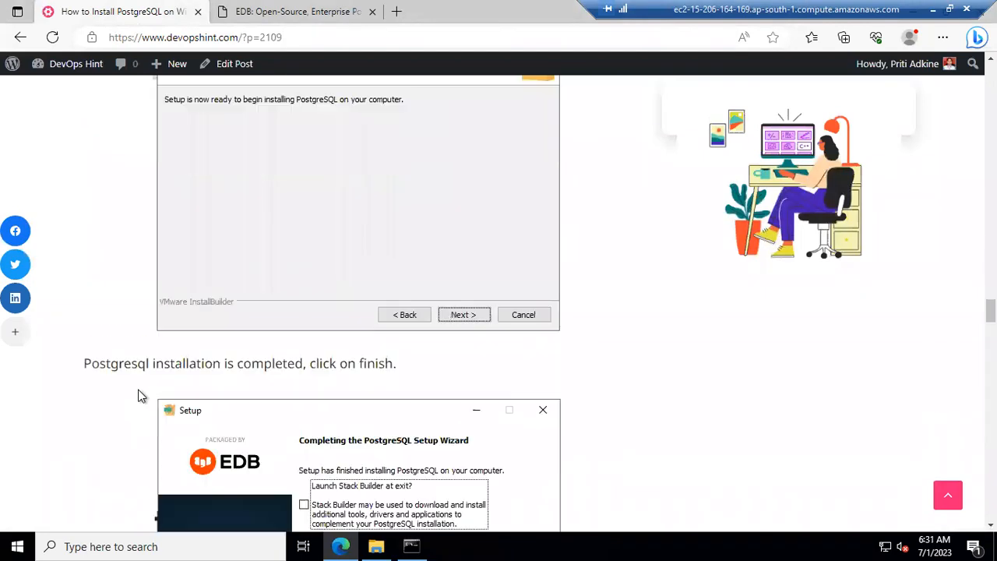
scroll(129, 352, down, 2)
scroll(130, 343, up, 2)
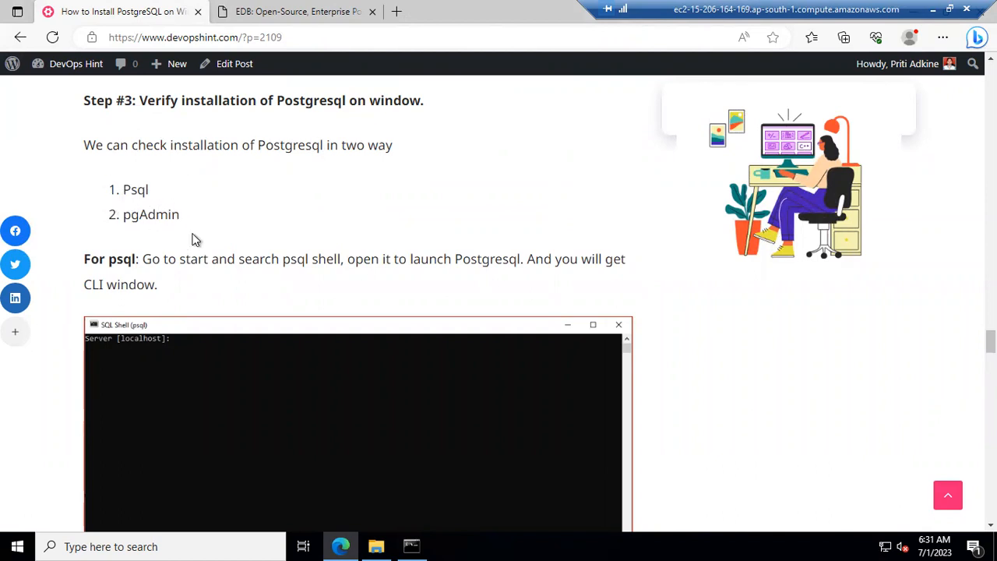
scroll(133, 285, down, 1)
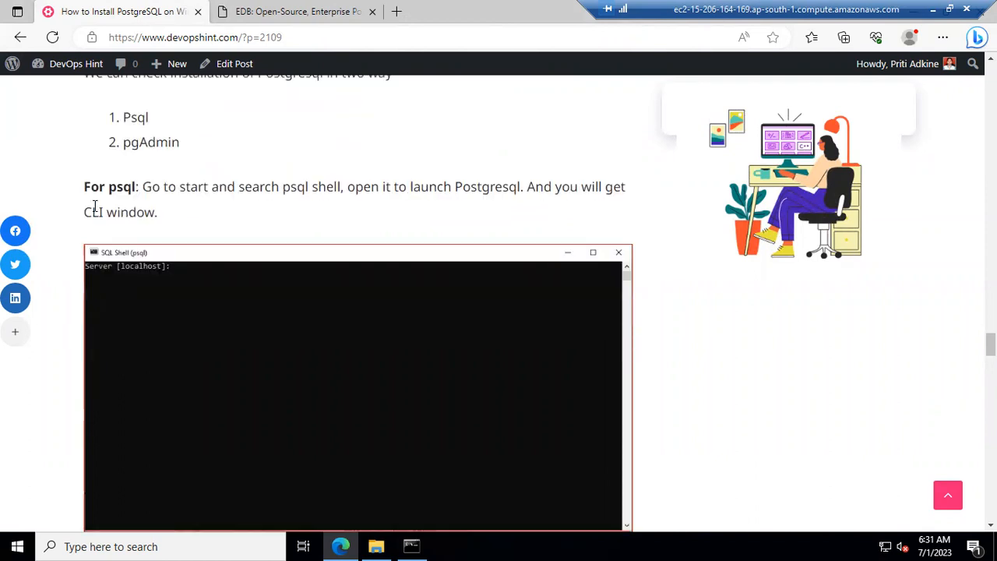
scroll(169, 223, down, 5)
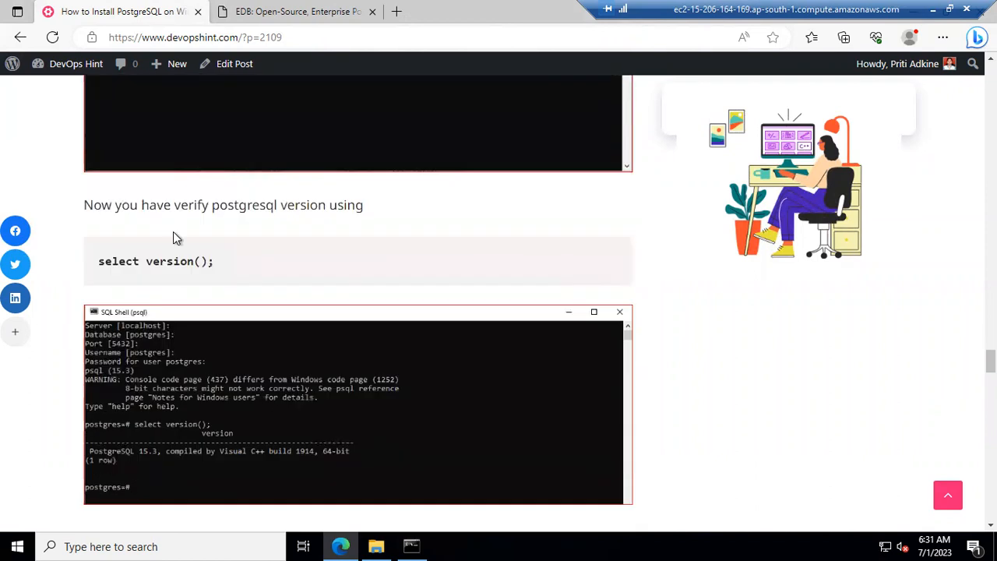
Step: Copy the 'select version();' command from the tutorial
drag(225, 267, 88, 279)
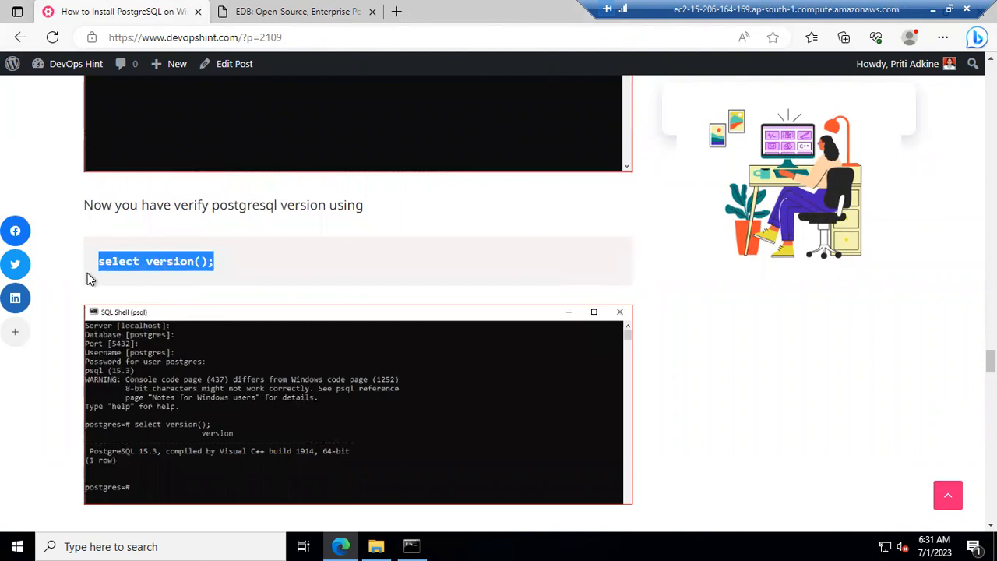
right_click(187, 265)
click(226, 251)
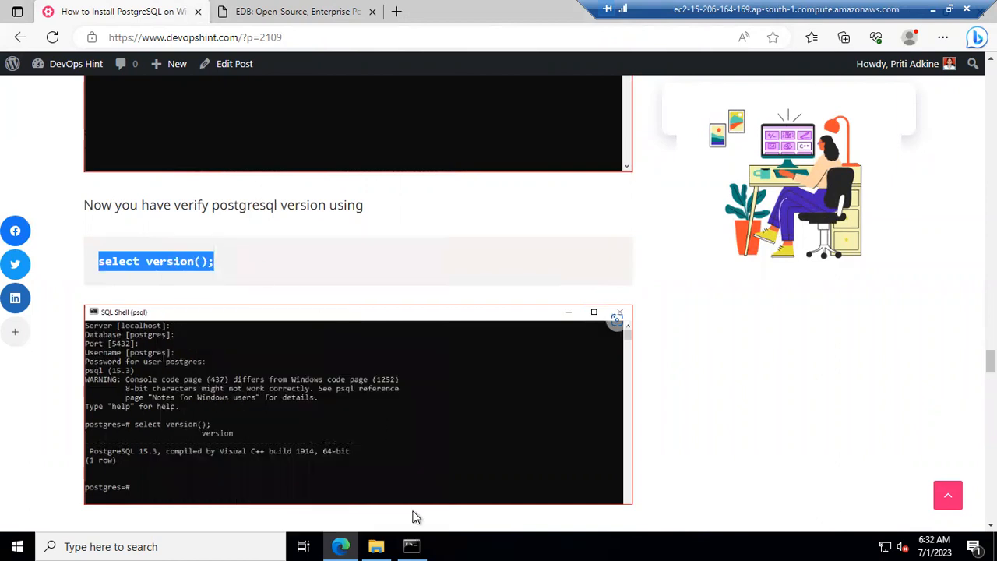
click(413, 543)
Step: Paste and run 'select version();' in psql, then list the databases
right_click(182, 227)
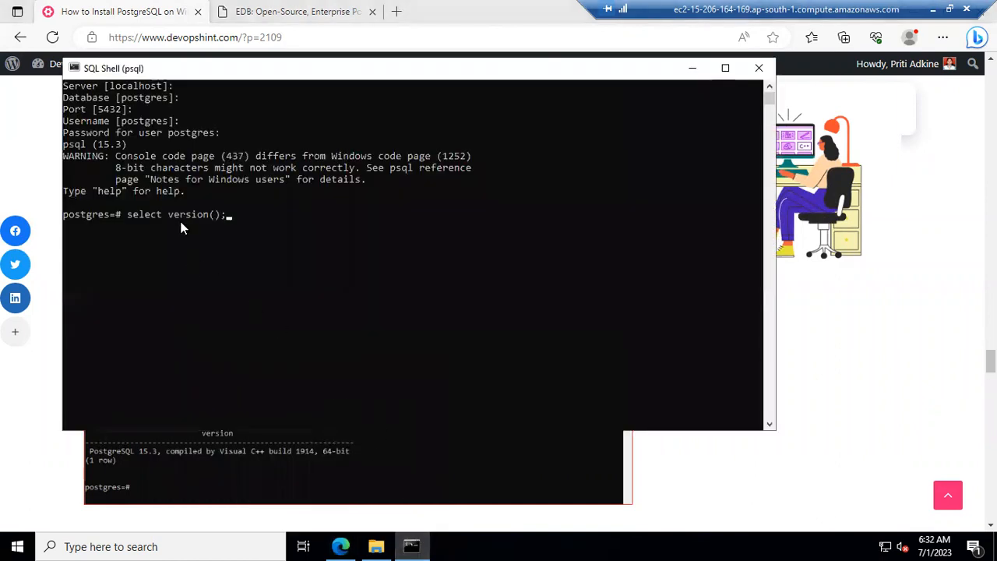
key(Return)
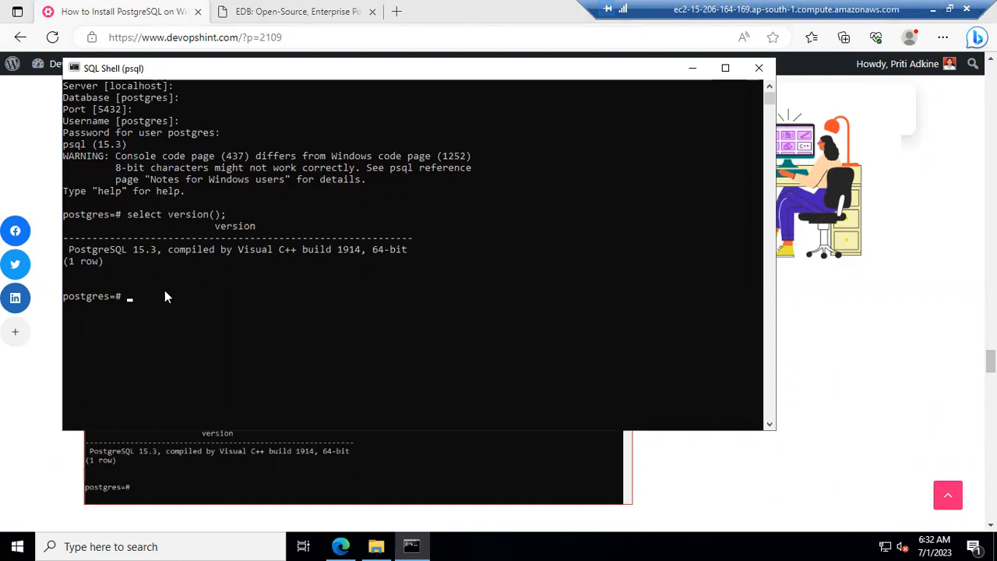
text(\l)
key(Return)
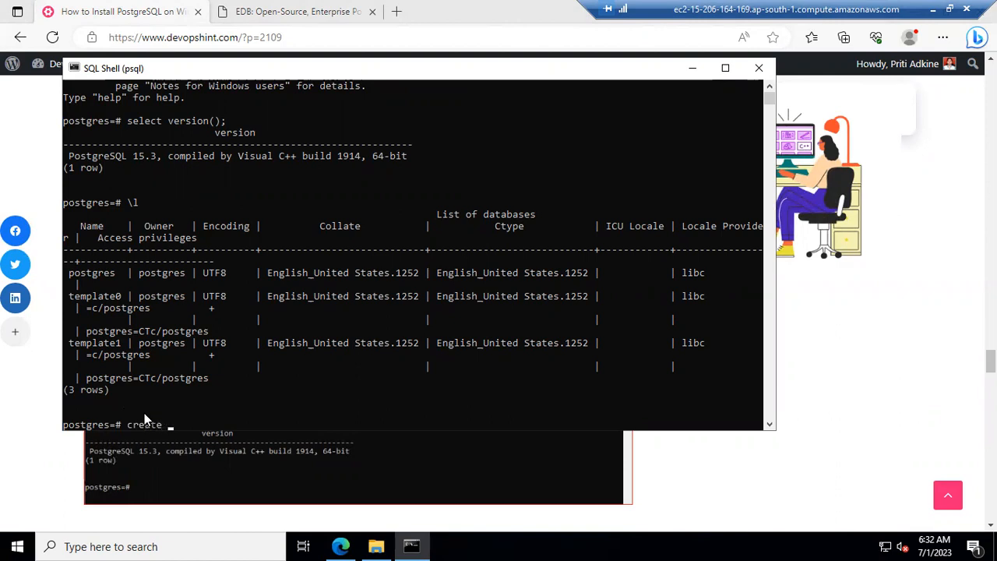
Step: Create the database with 'create database devopshint;' and verify it with \l
text(devopshint;)
key(Return)
text(4)
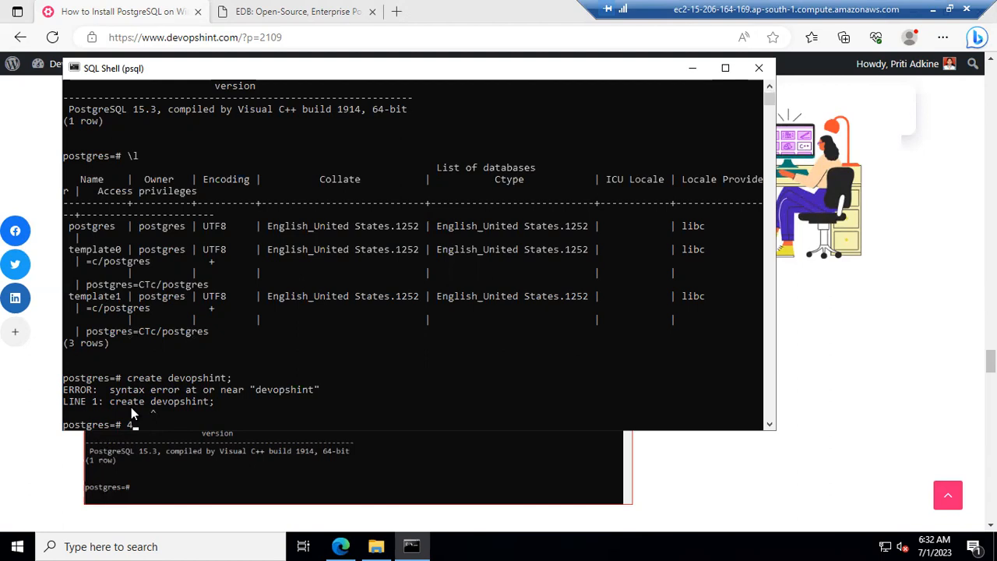
key(Up)
key(Left)
key(Left)
key(Left)
key(Left)
key(Left)
key(Left)
key(Left)
key(Left)
key(Left)
key(Left)
key(Left)
text(database)
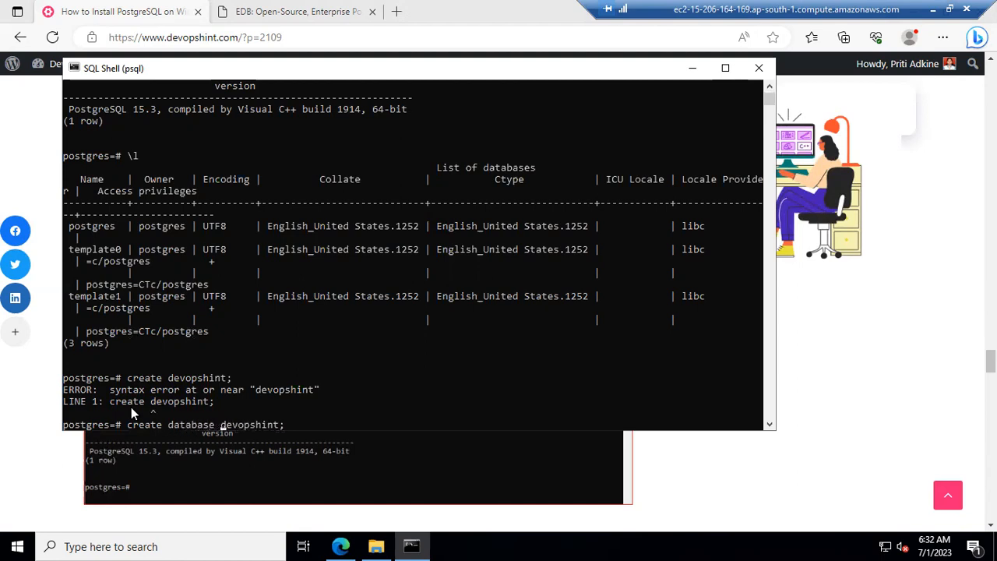
key(Return)
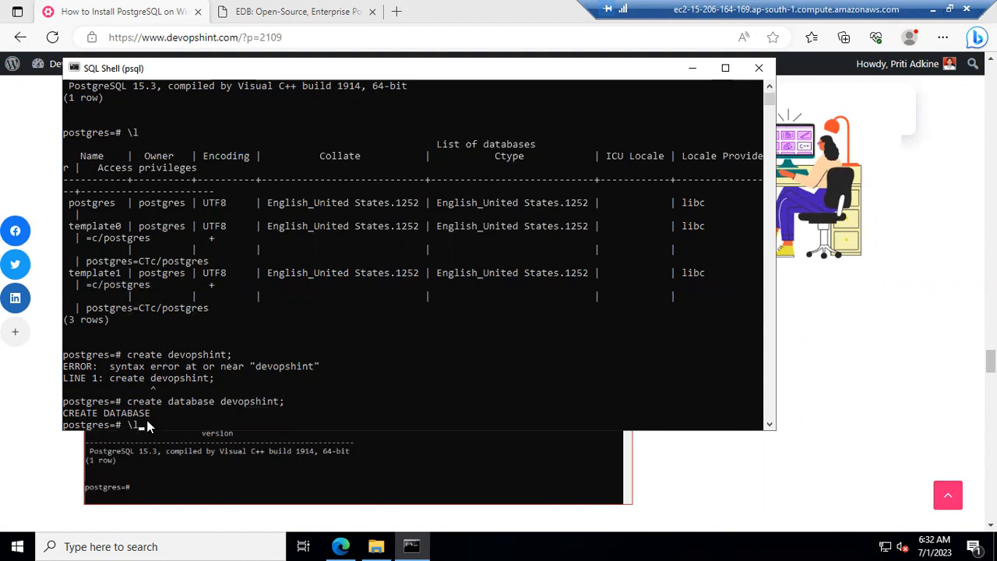
text(\l)
key(Return)
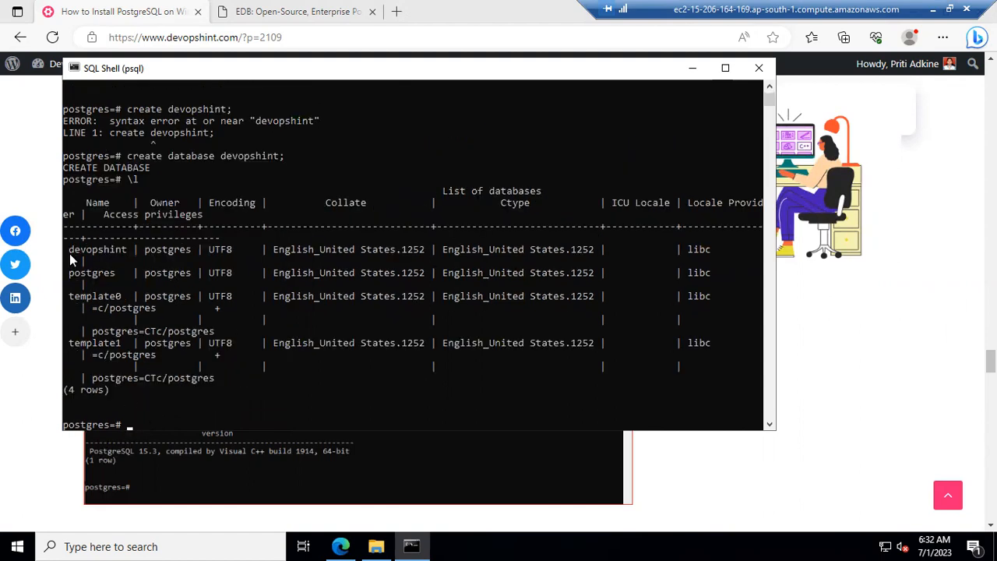
Step: Highlight devopshint in the psql database list, then launch pgAdmin 4 by searching 'pg'
click(67, 249)
drag(133, 249, 134, 251)
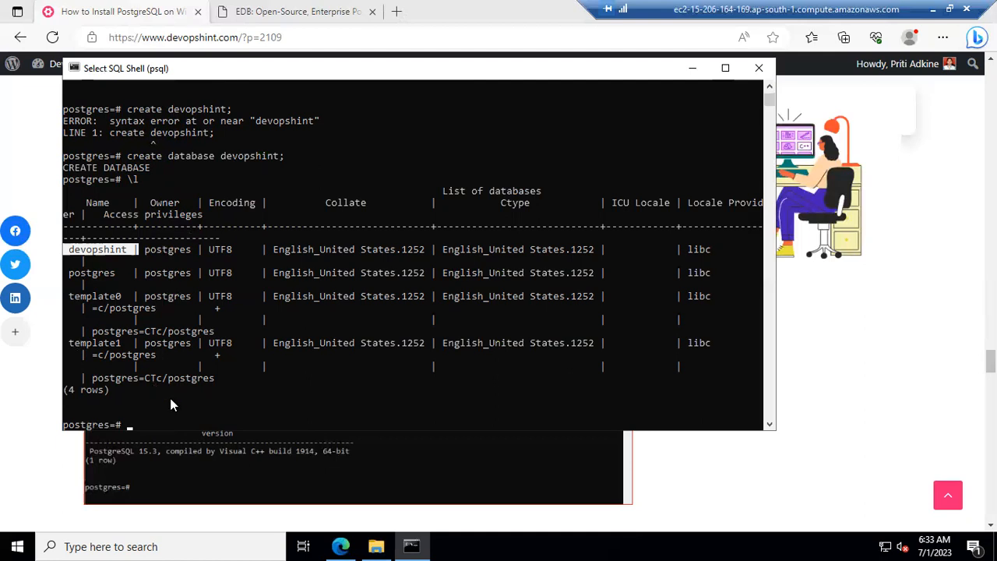
click(137, 545)
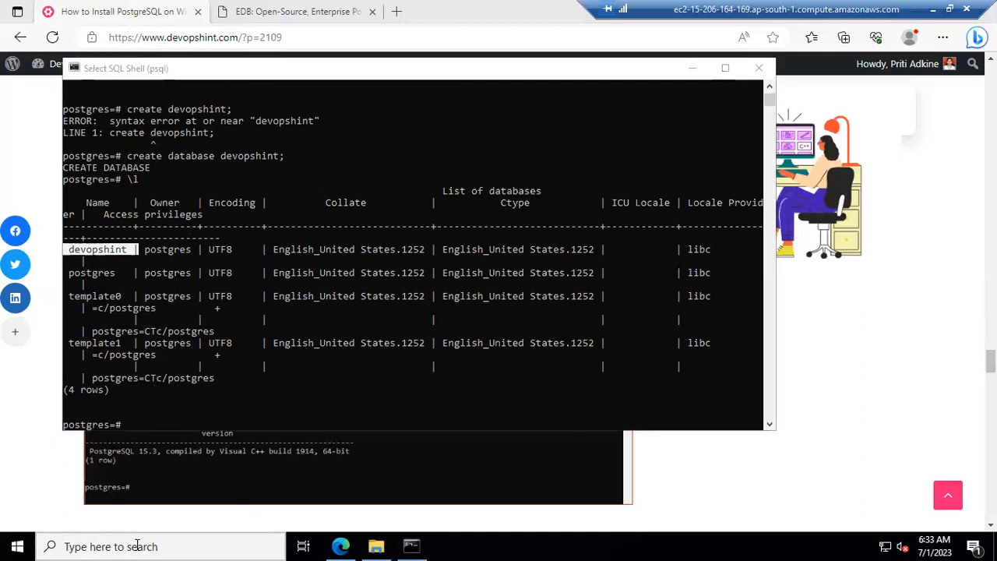
text(p)
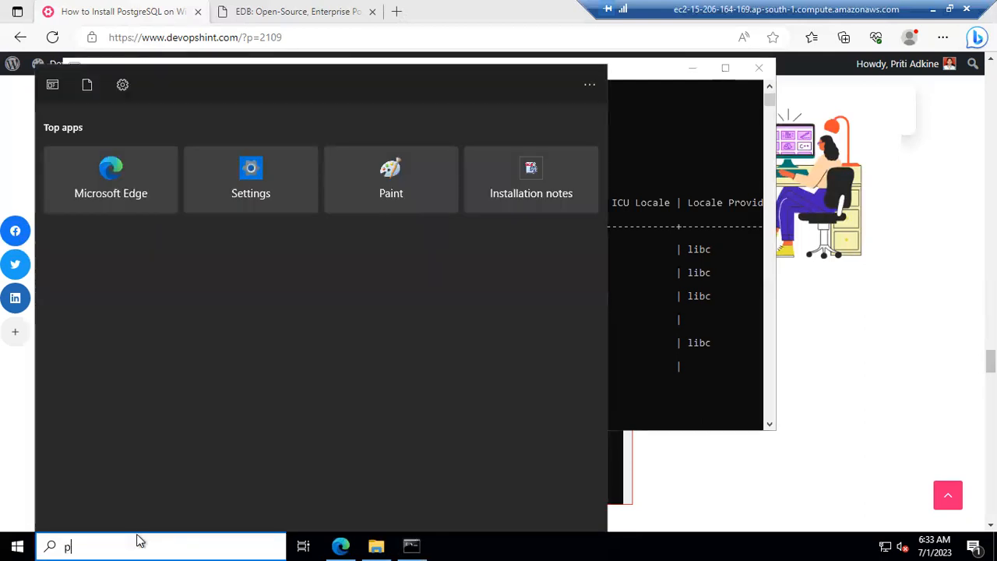
text(g)
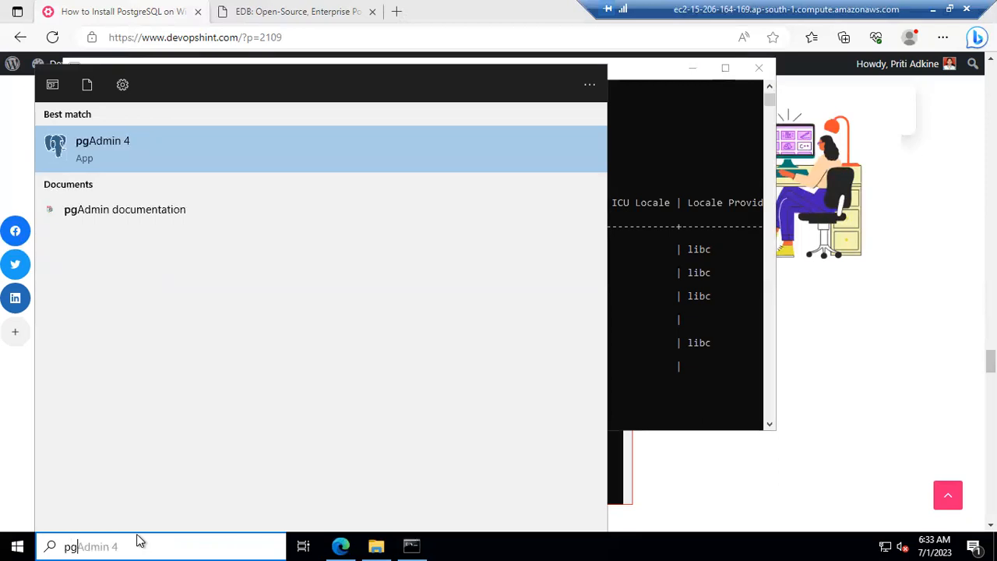
click(101, 145)
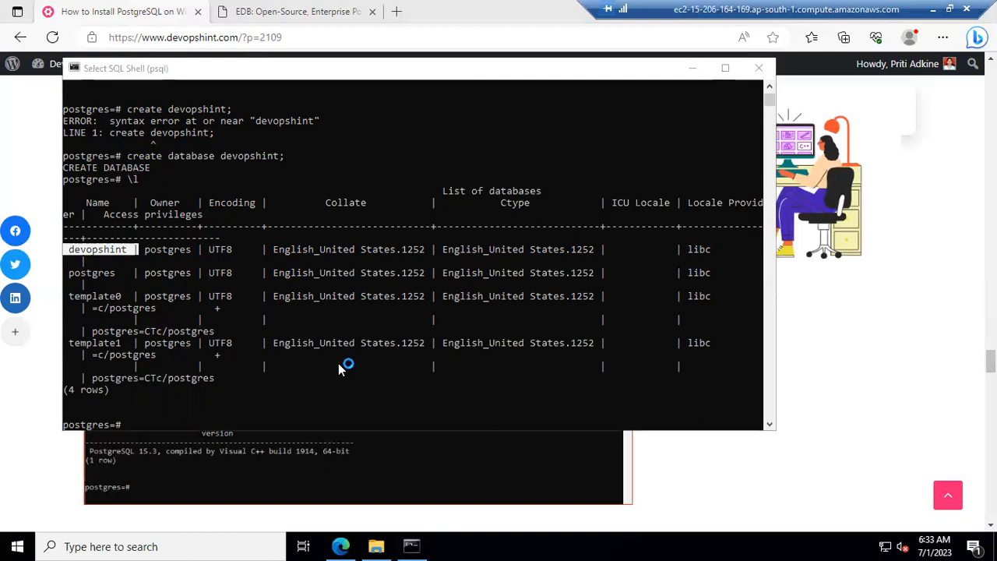
Step: Wait for pgAdmin 4 to finish loading its welcome Dashboard
mouse_move(411, 546)
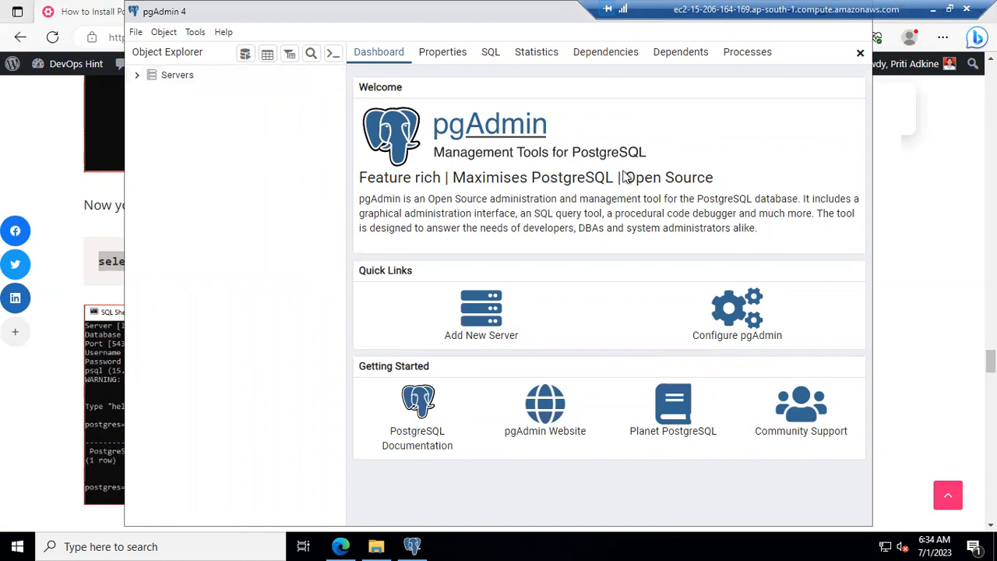
Step: Maximize pgAdmin 4 and connect to the PostgreSQL 15 server with the postgres password
double_click(309, 16)
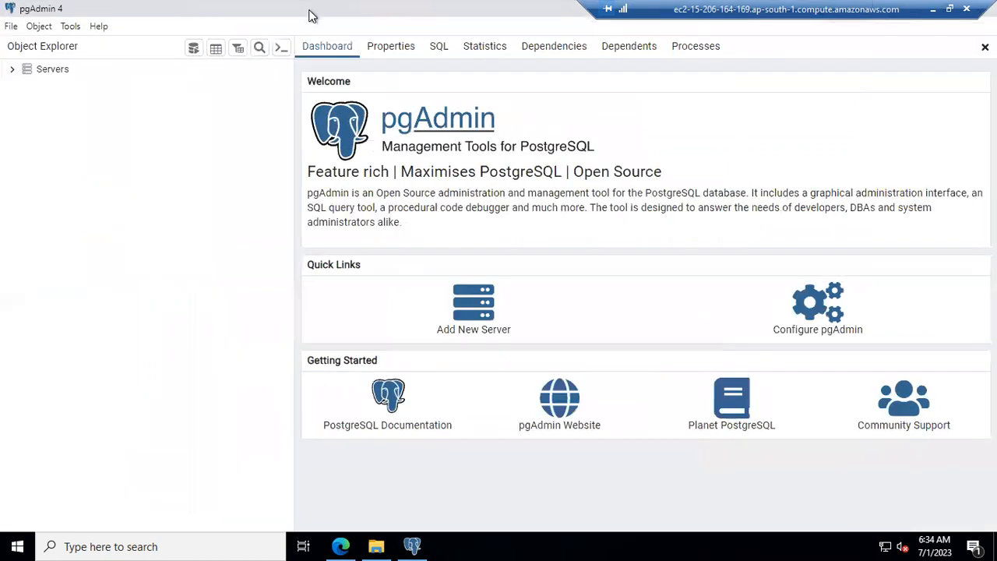
click(12, 71)
click(21, 88)
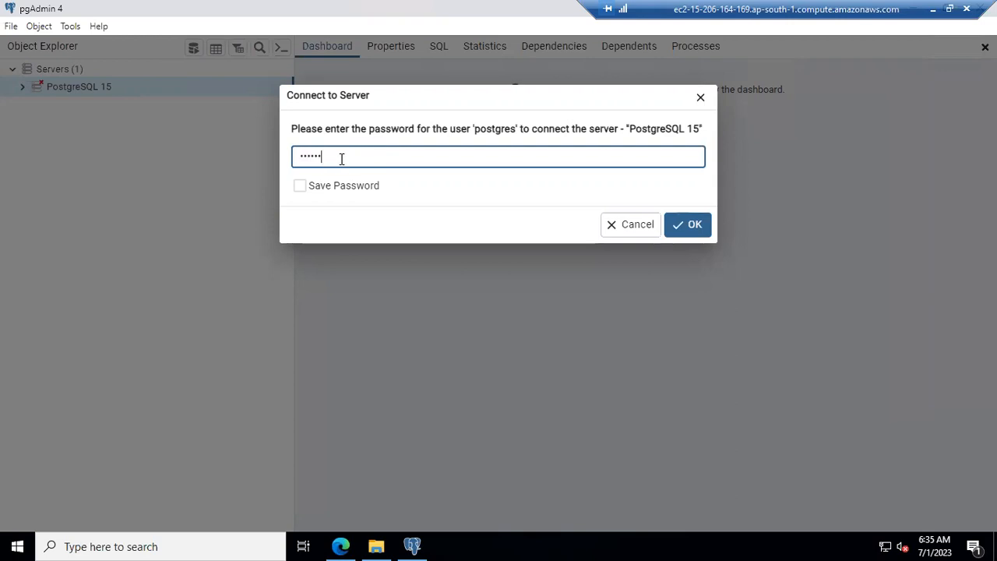
click(675, 227)
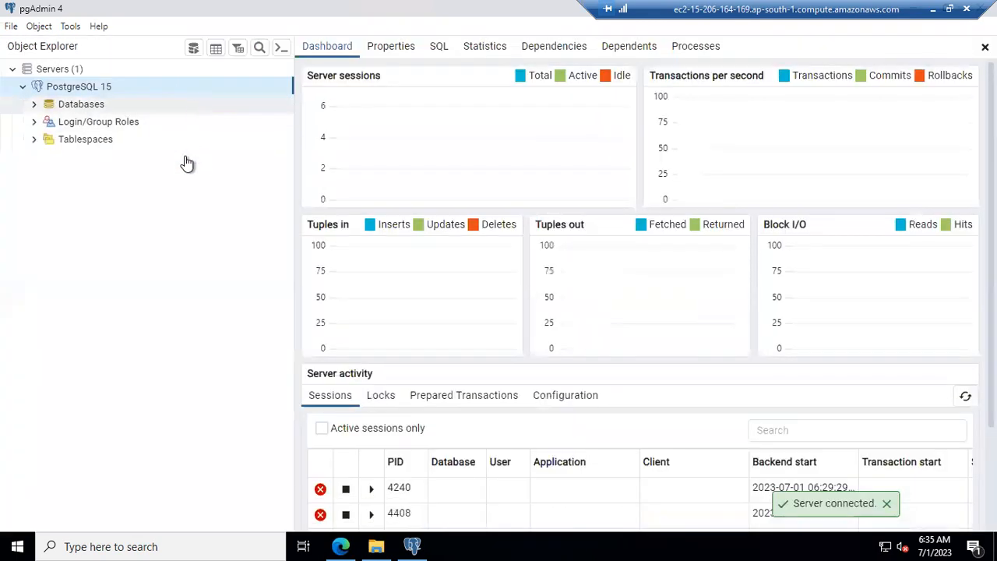
Step: Expand Databases, connect to devopshint, then collapse it again
click(33, 108)
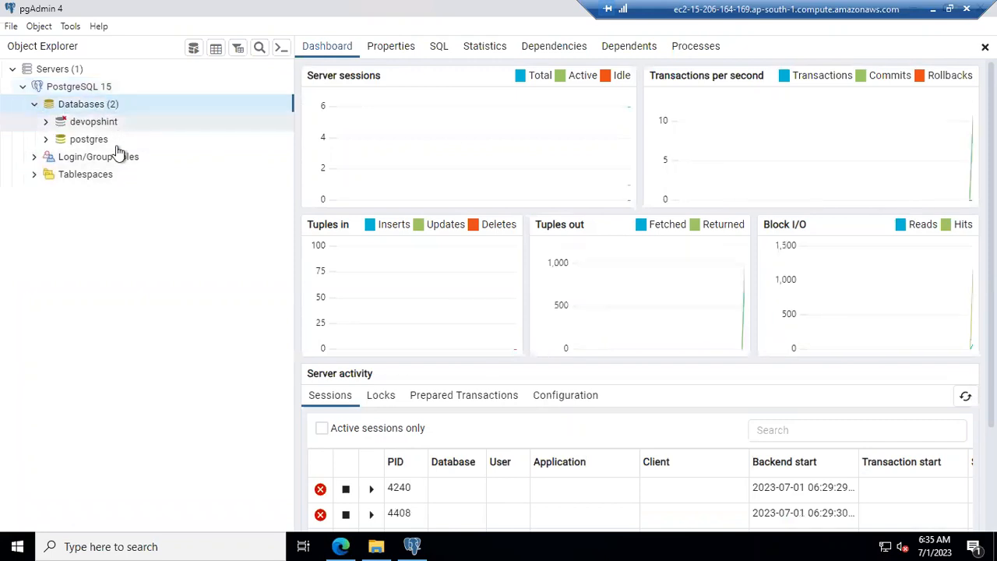
click(46, 123)
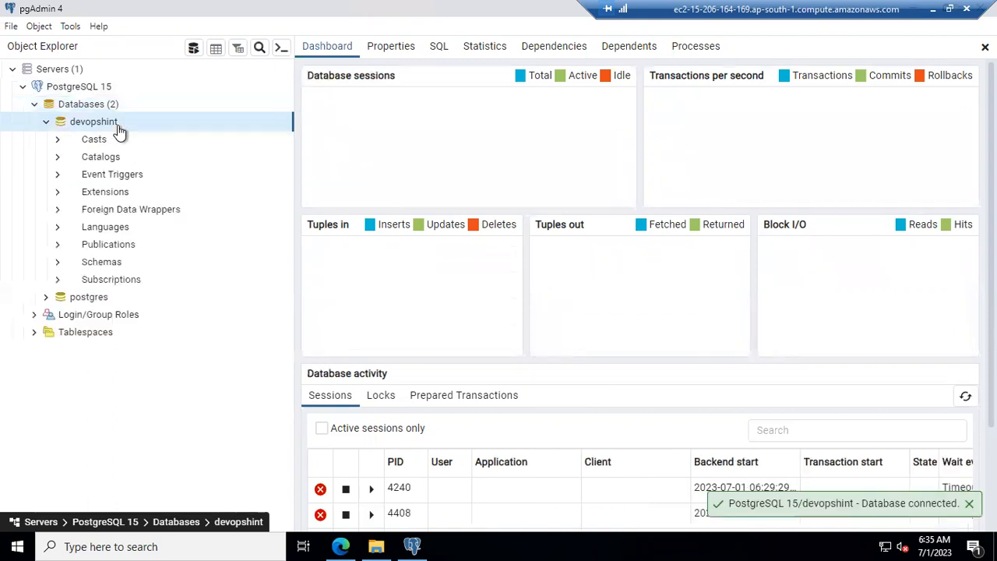
click(46, 122)
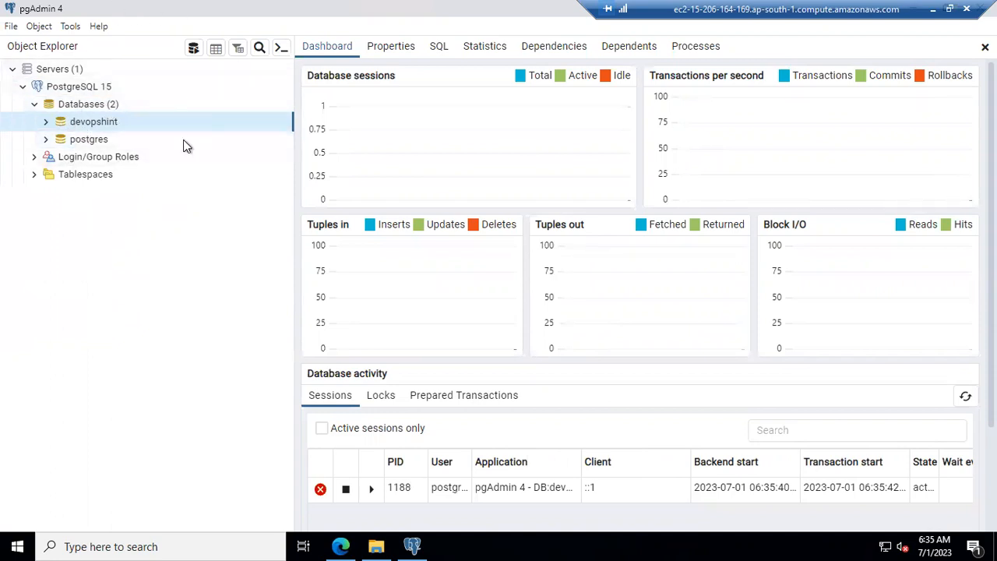
Step: Create a database named 'devops' from the Databases menu, preview its SQL, and save
click(94, 109)
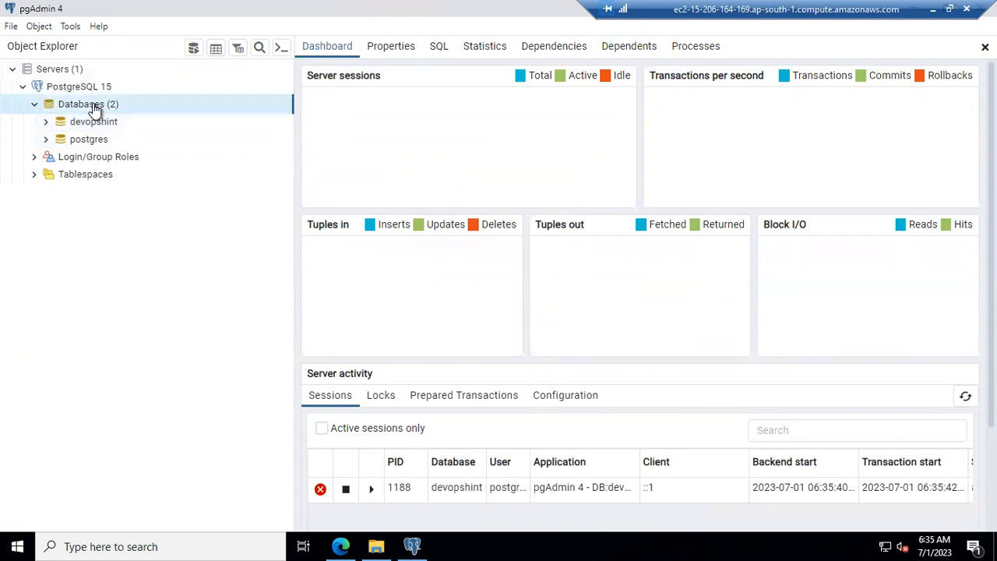
right_click(93, 109)
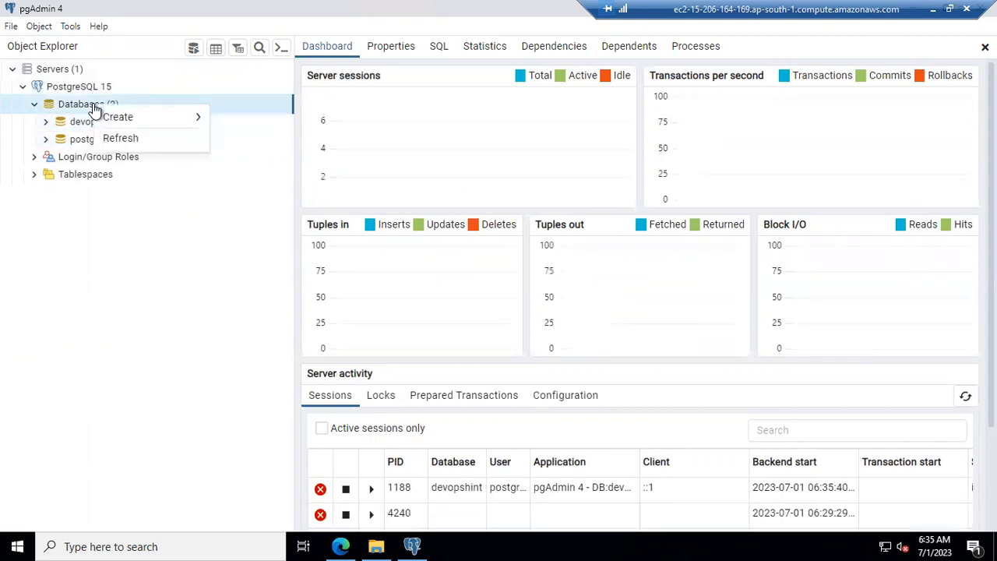
mouse_move(117, 119)
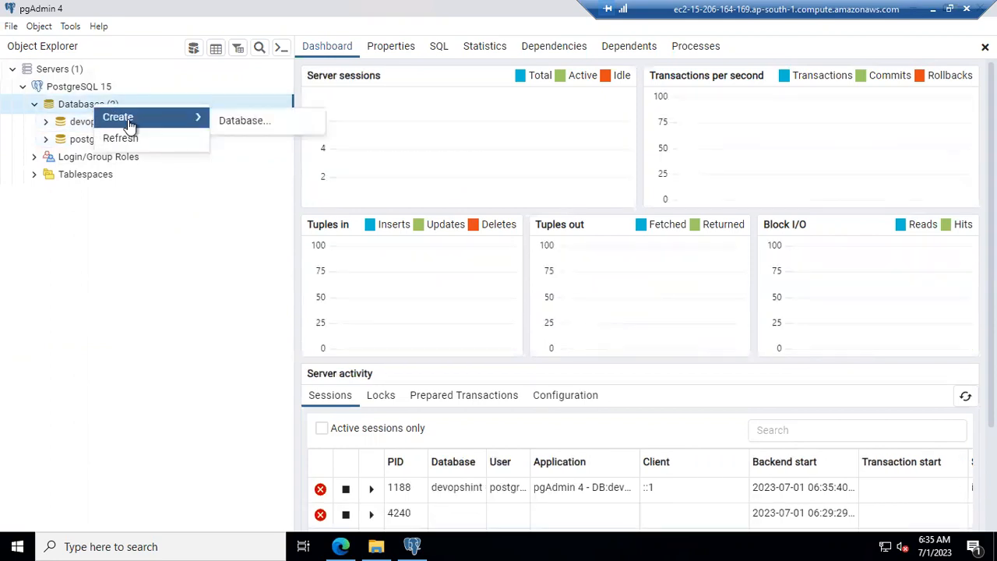
click(252, 123)
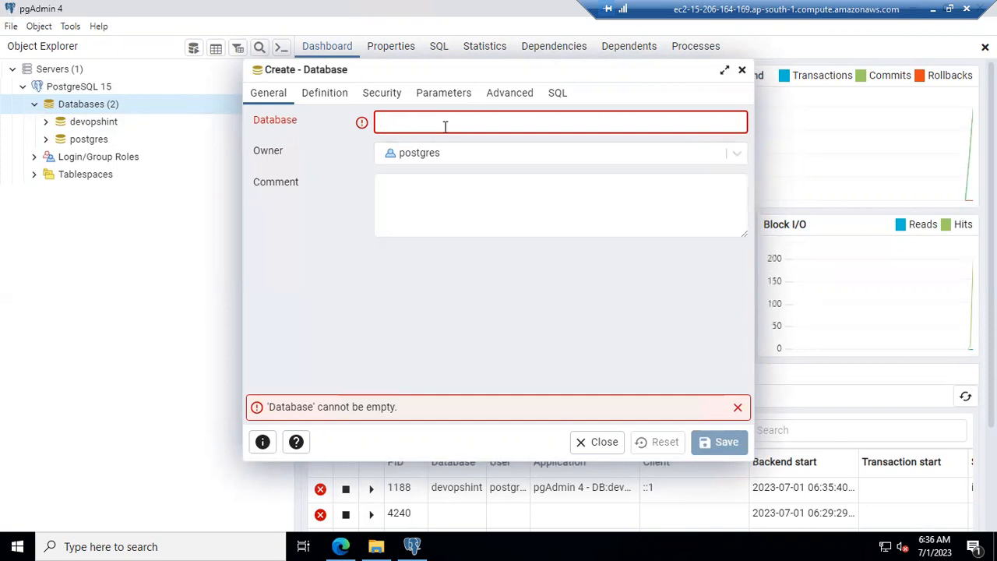
text(devops)
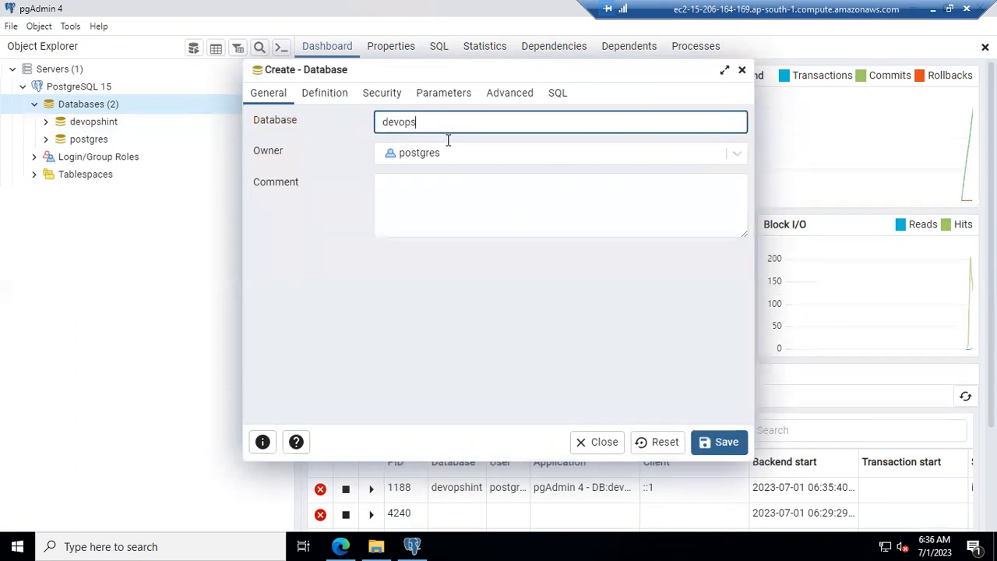
click(558, 100)
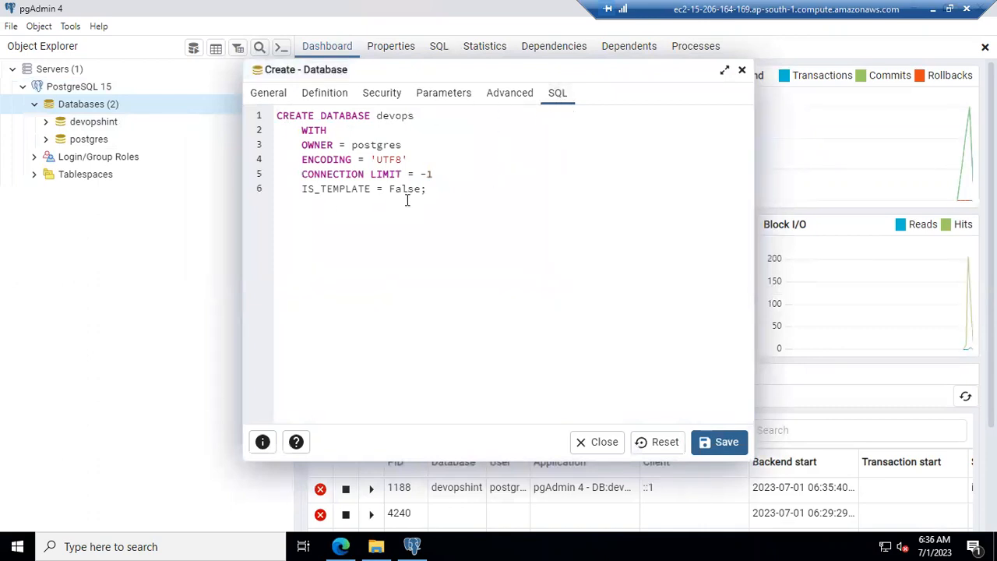
click(726, 450)
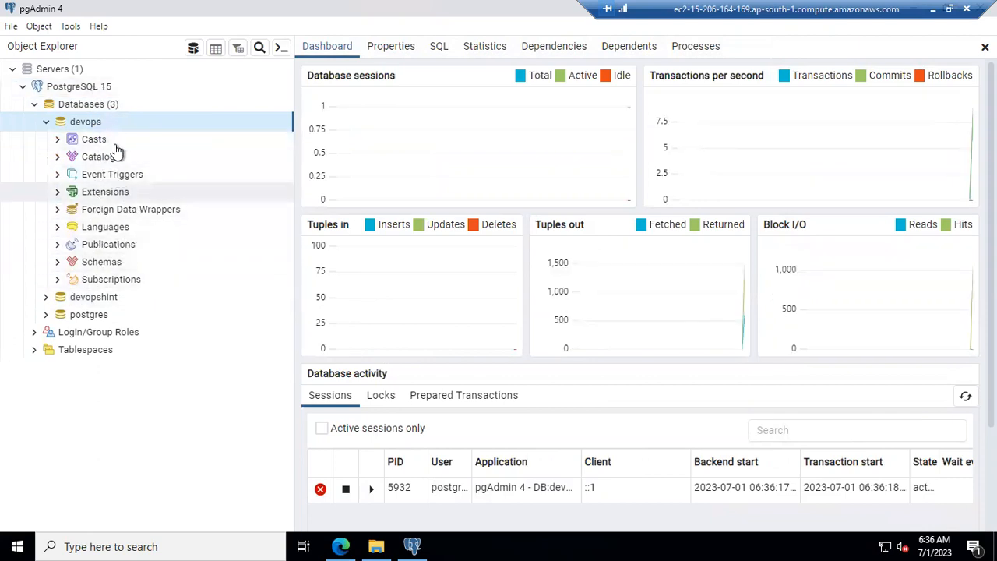
Step: Expand devops > Schemas > public to reveal its empty Tables group
click(104, 269)
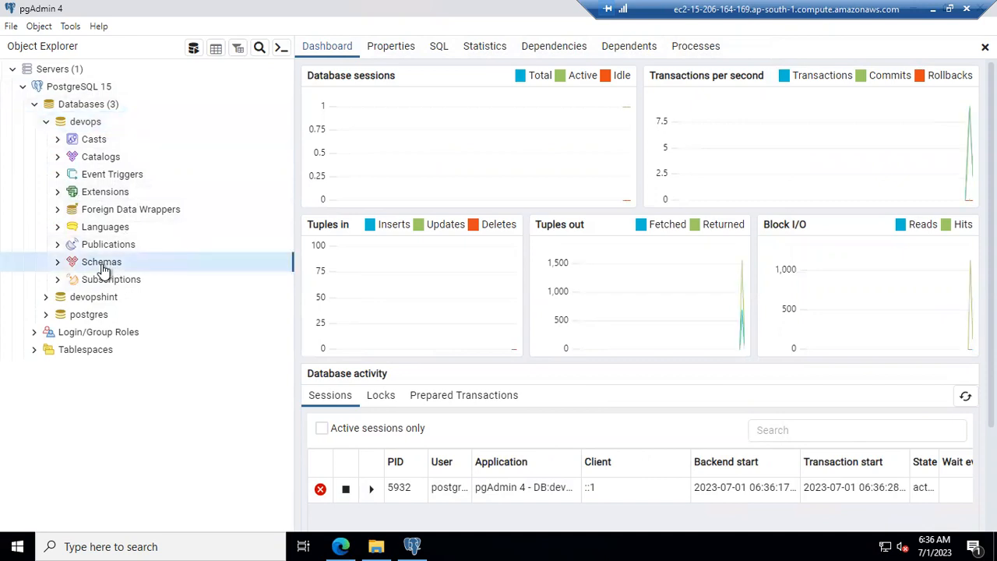
click(58, 263)
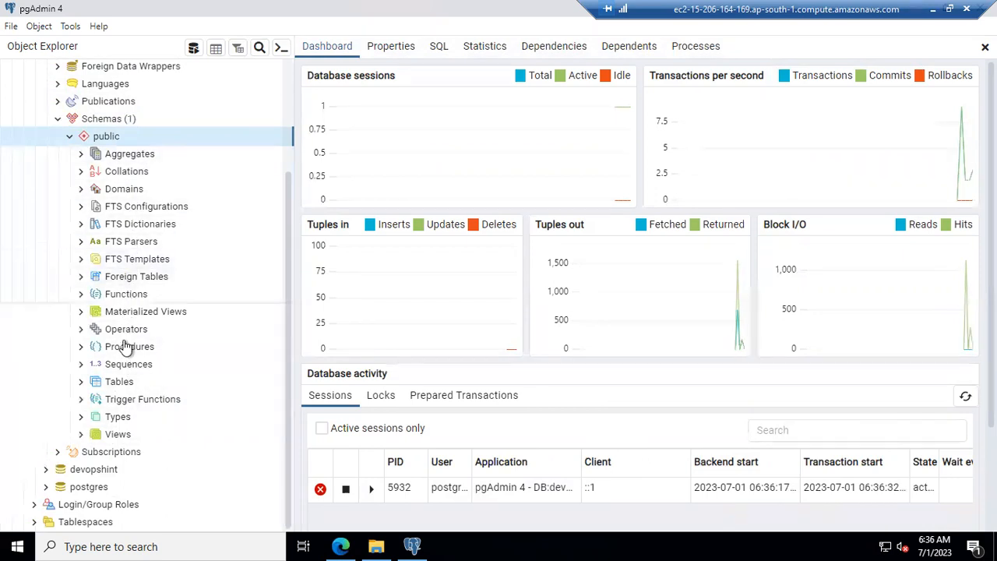
click(119, 382)
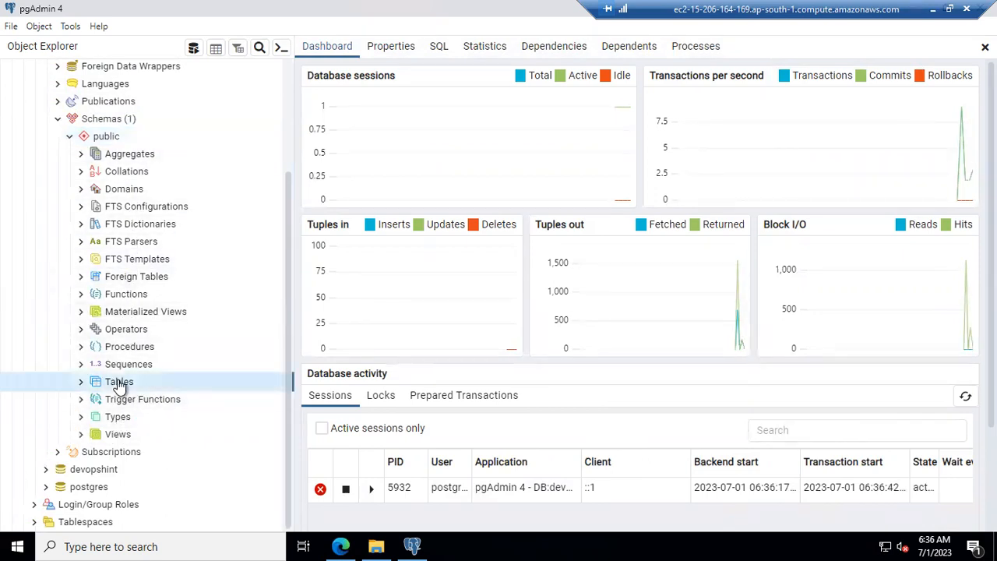
click(81, 382)
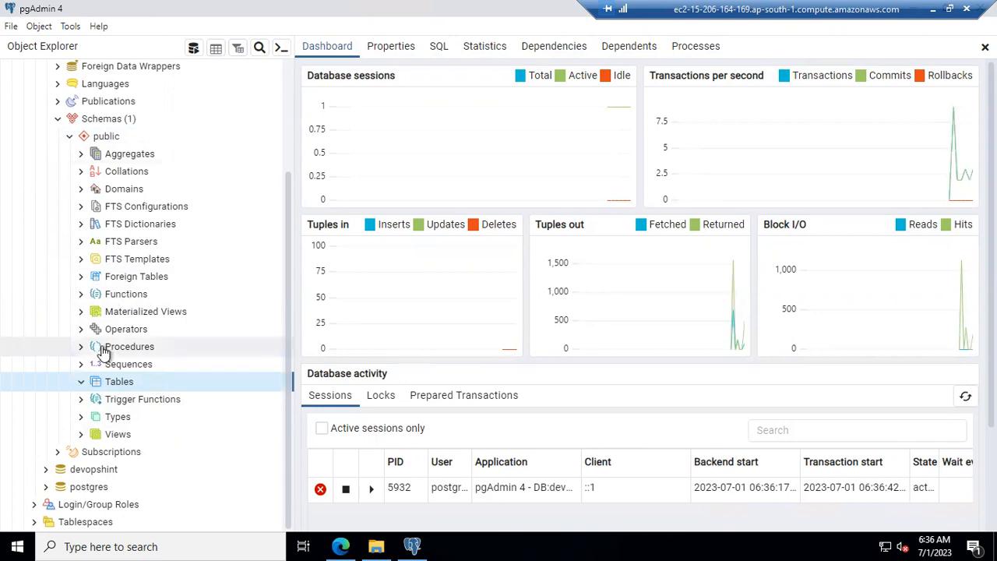
Step: Start a new table under Tables, preview its SQL, then close it discarding the changes
right_click(125, 388)
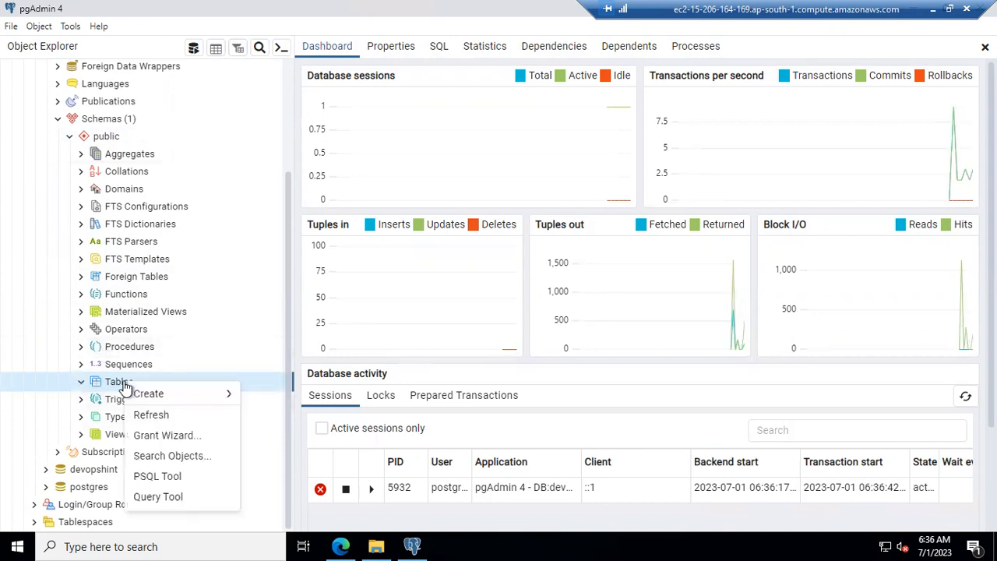
mouse_move(195, 395)
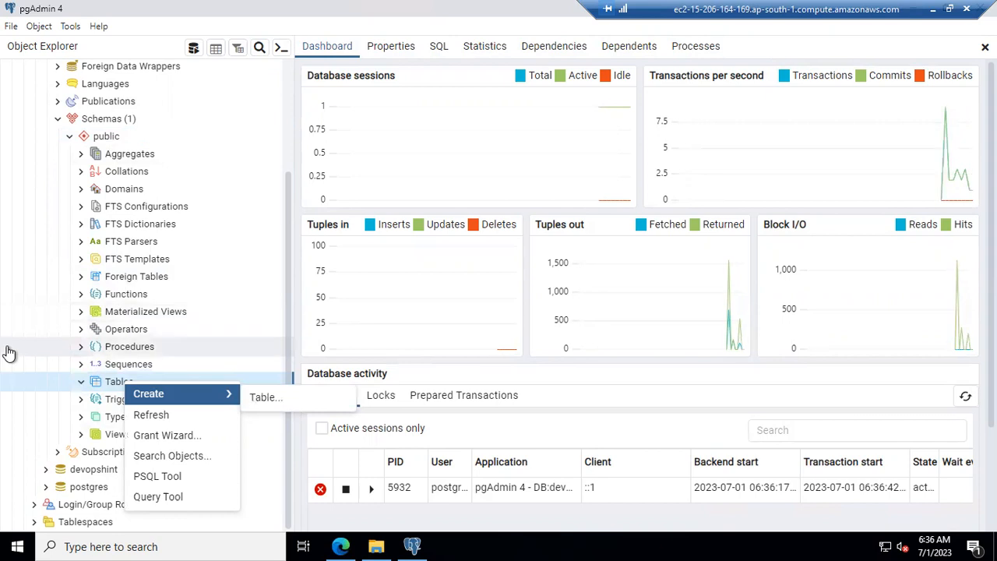
click(287, 401)
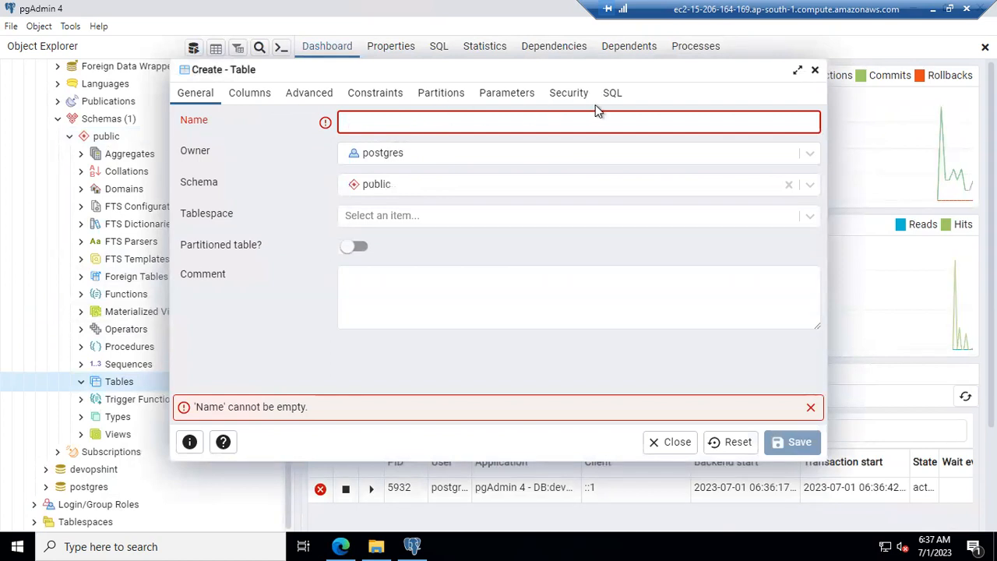
click(612, 93)
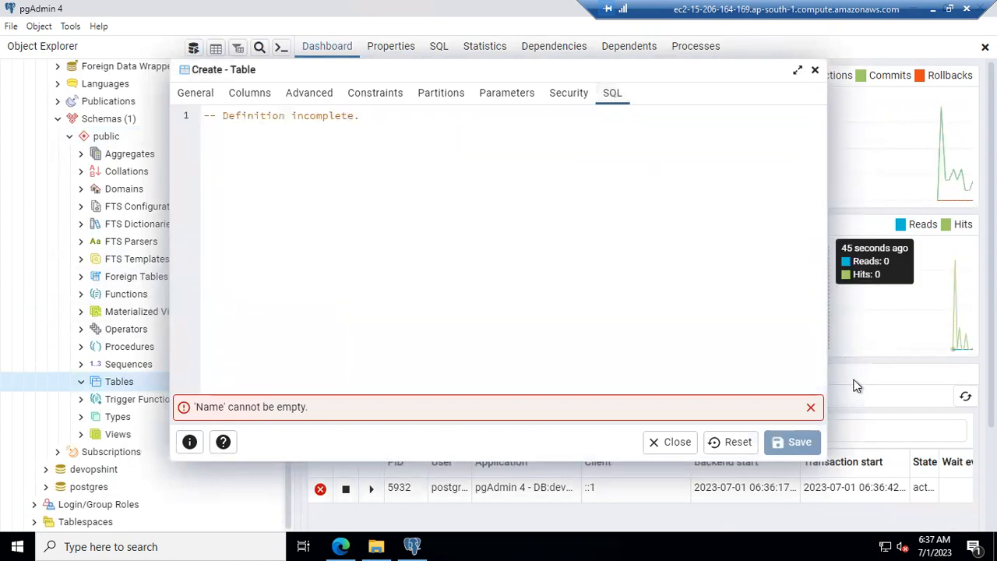
click(661, 444)
click(693, 168)
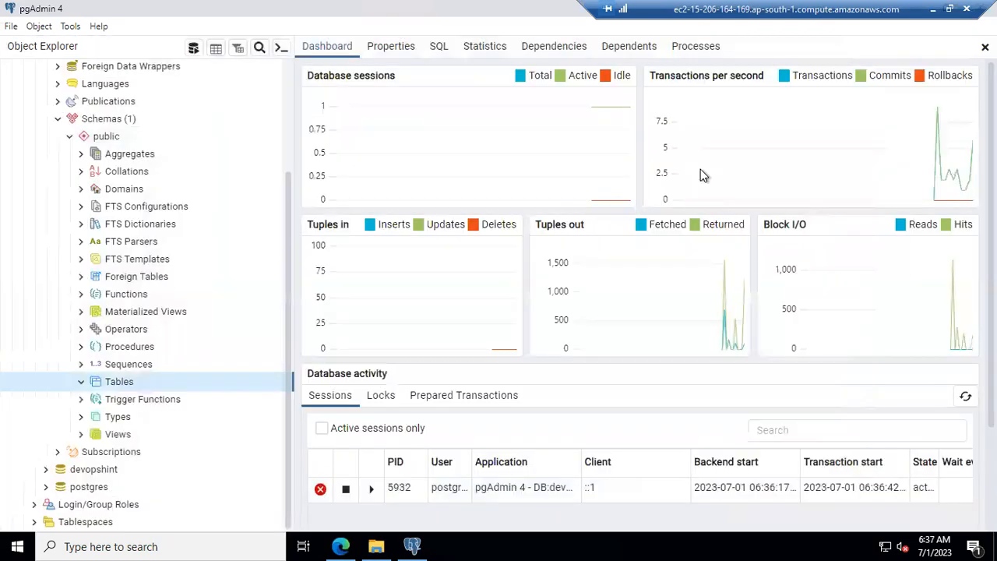
Step: Launch the Query Tool on the devops database from its context menu
scroll(68, 269, up, 3)
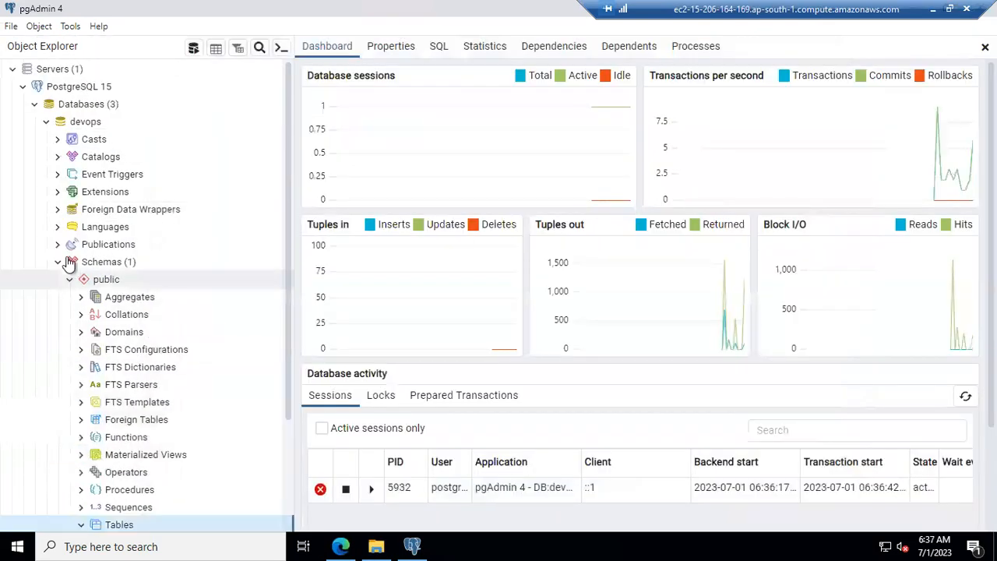
right_click(84, 128)
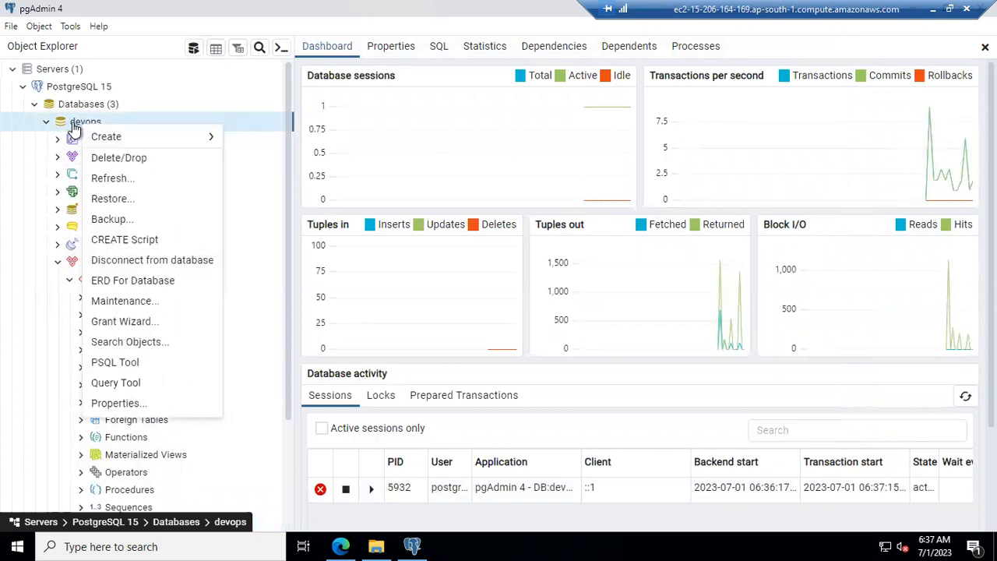
mouse_move(148, 146)
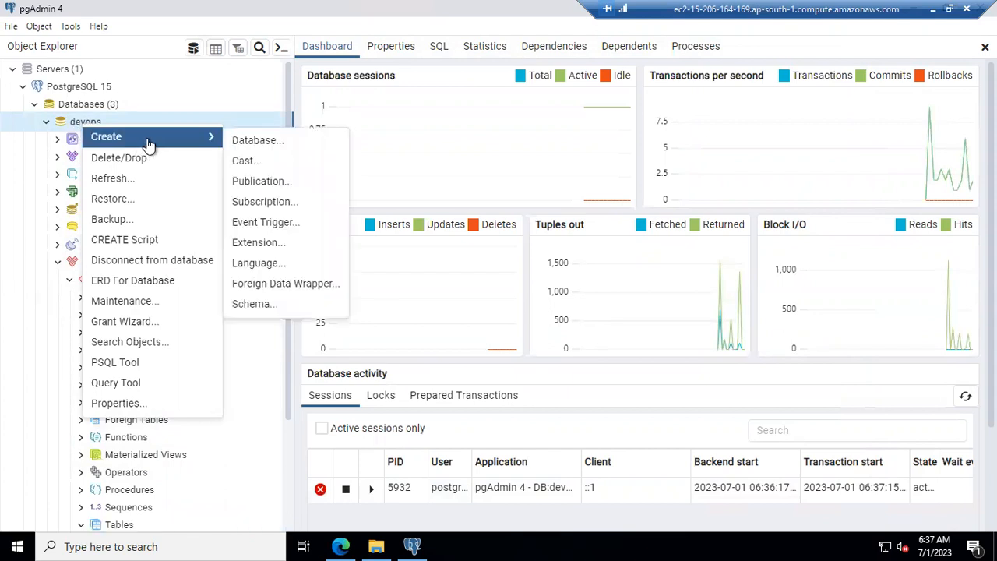
click(120, 388)
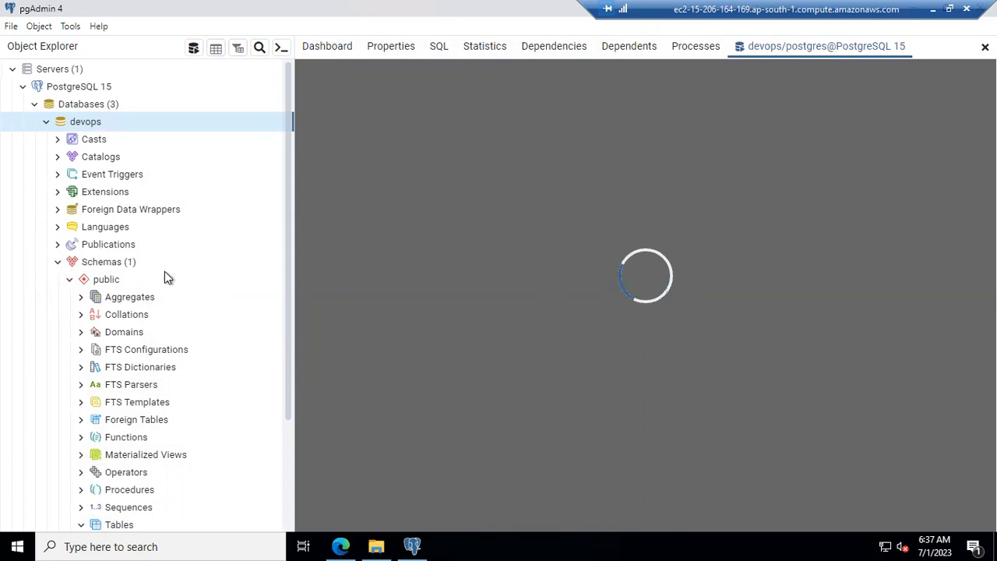
scroll(164, 277, down, 3)
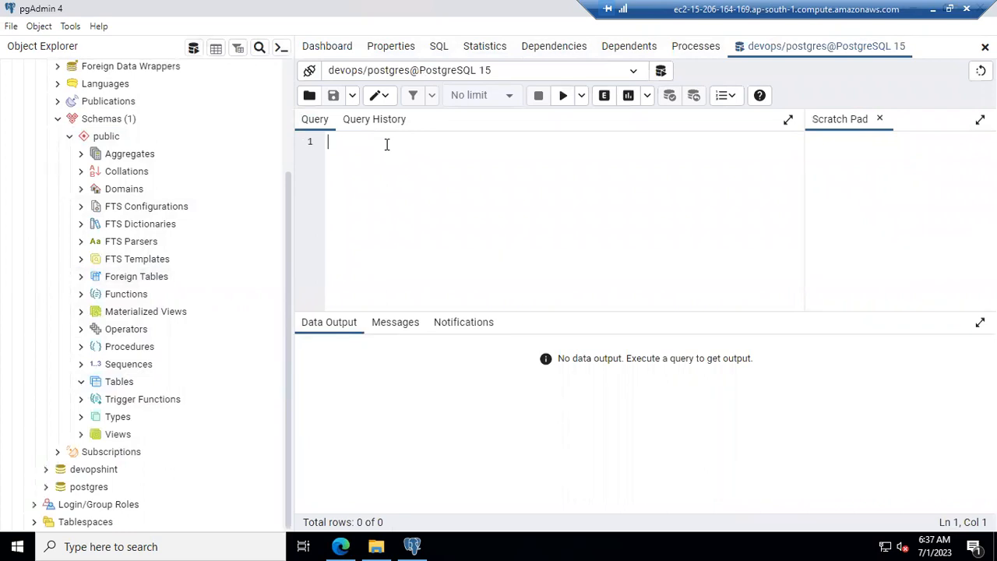
Step: Execute 'create table sample1(pid int, name varchar (255));' against devops
text(create table)
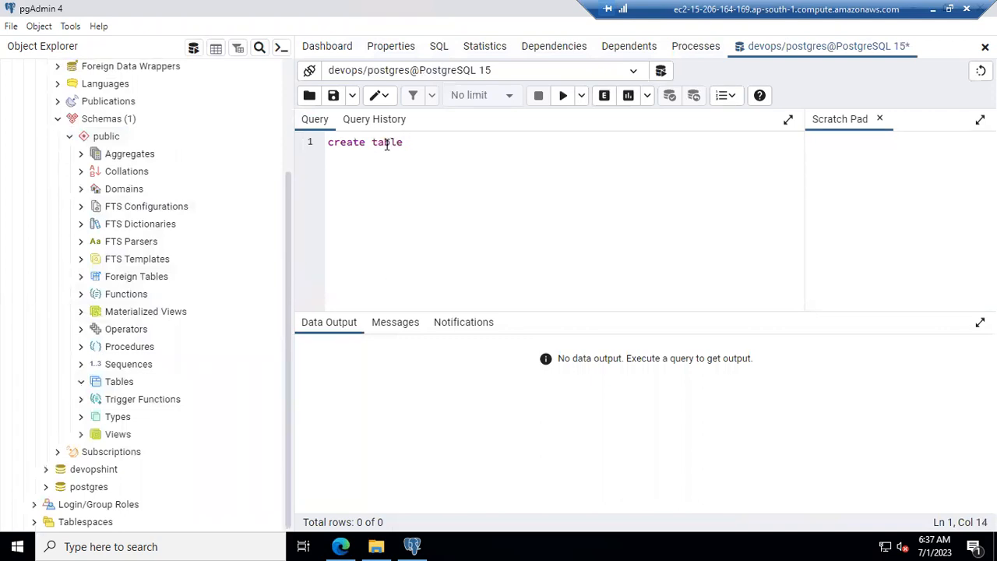
text( sample1(pid int)
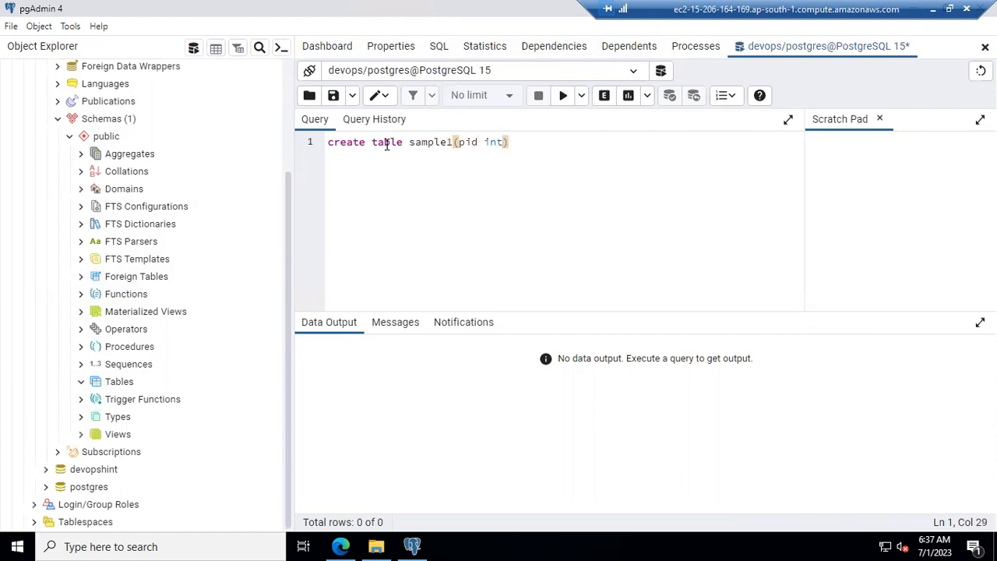
text(, name varchar)
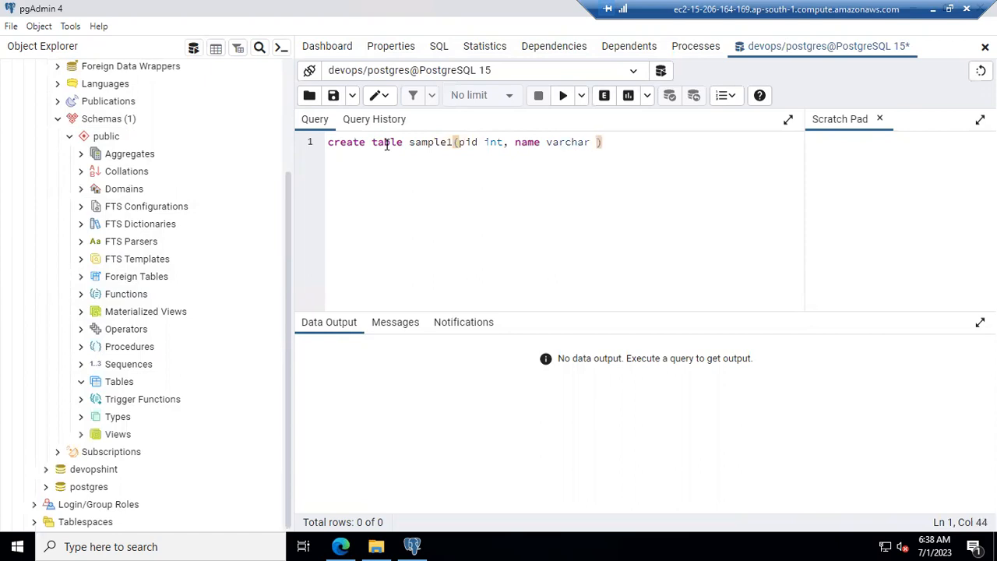
text( (255));)
click(563, 97)
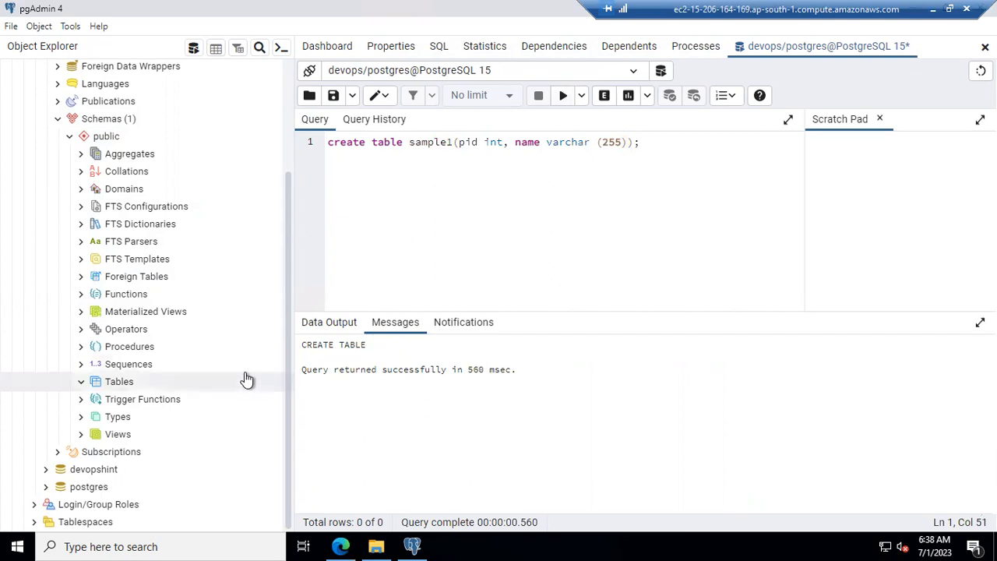
Step: Select the query's success message, then refresh the devops tree by re-expanding it down to Tables
drag(516, 371, 315, 348)
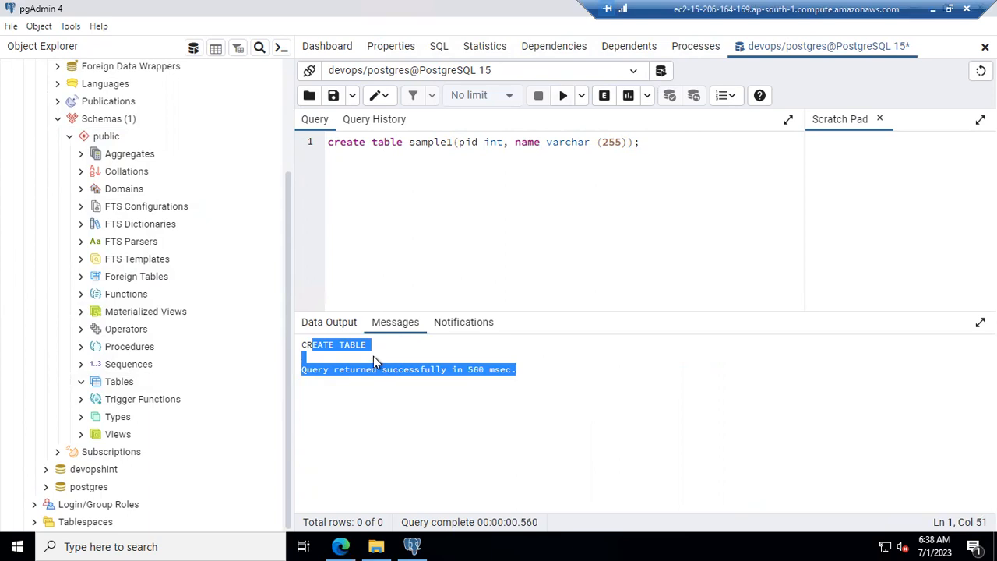
click(84, 385)
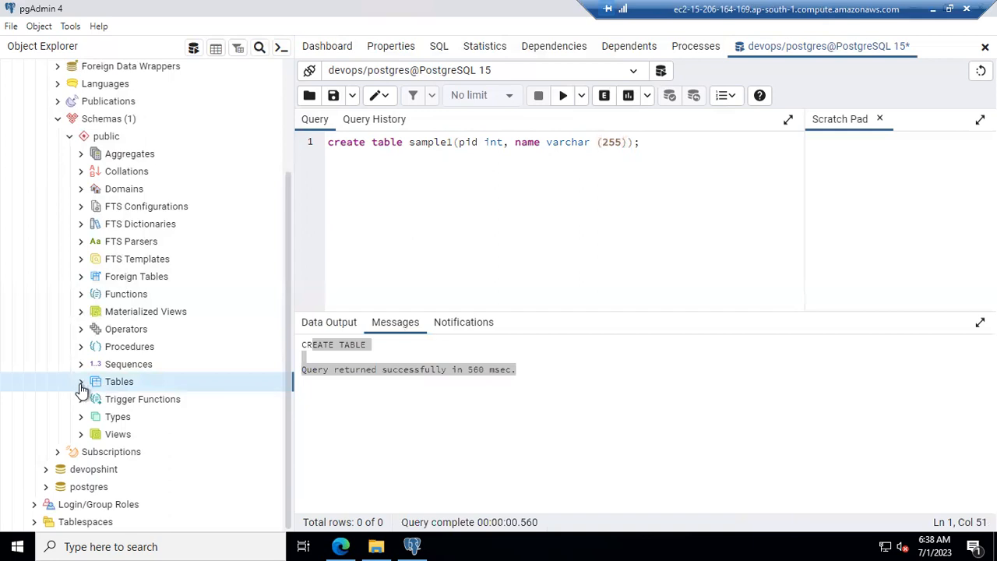
click(59, 119)
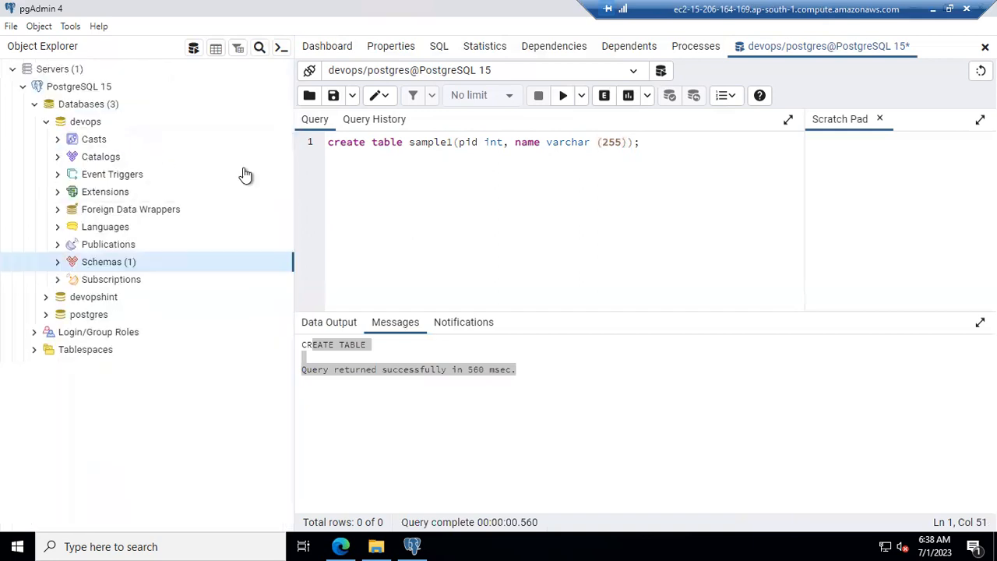
click(58, 264)
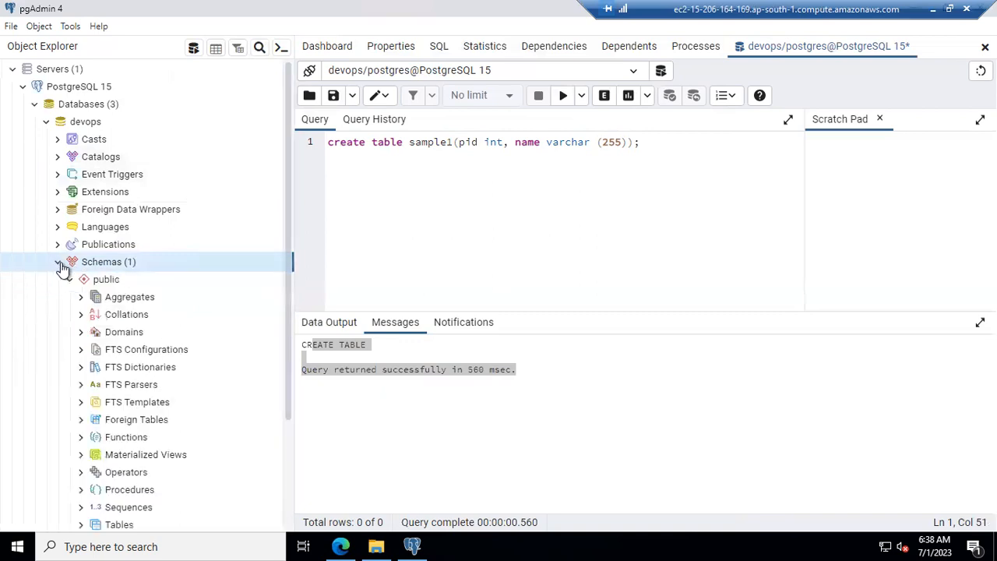
click(47, 123)
click(47, 122)
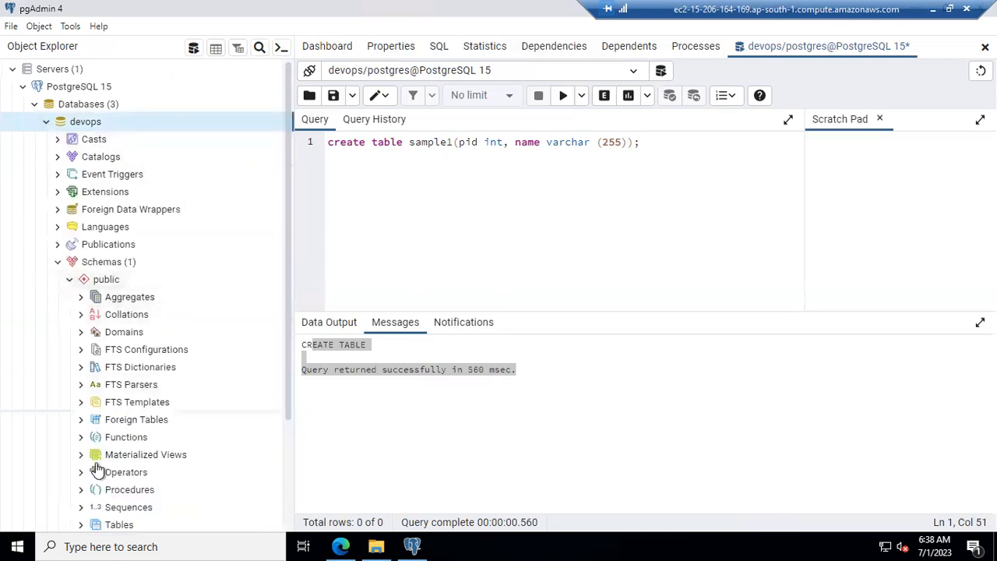
click(81, 525)
scroll(93, 448, down, 2)
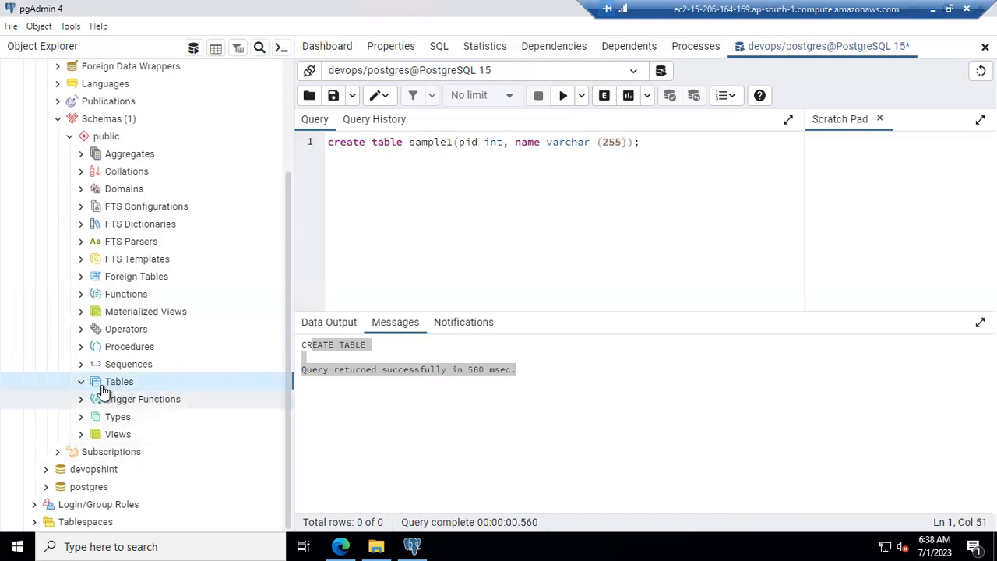
Step: Expand devopshint > Schemas > public > Tables, then expand the devops Tables list again
click(45, 470)
scroll(133, 425, down, 3)
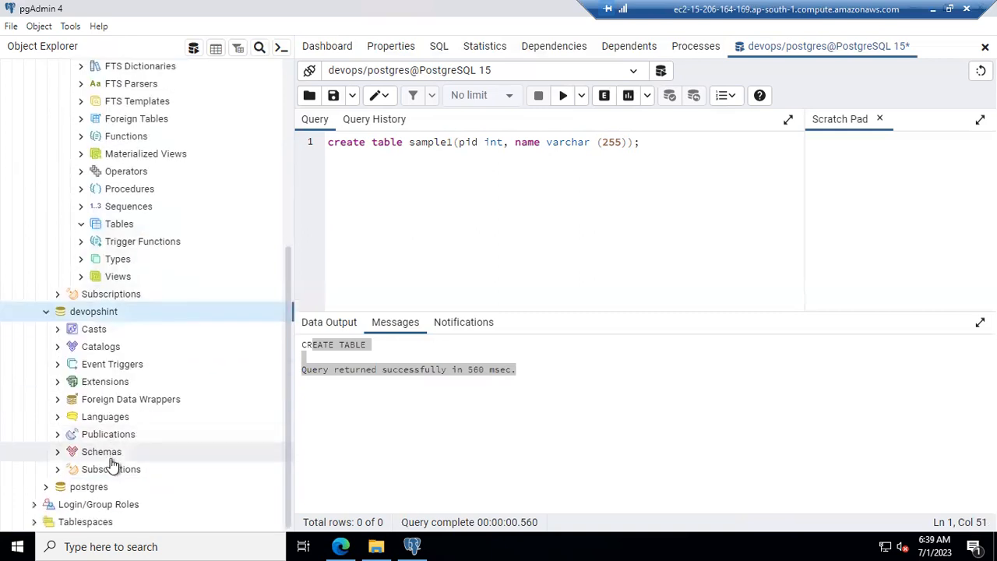
click(57, 452)
click(69, 469)
scroll(98, 461, down, 4)
scroll(107, 435, down, 2)
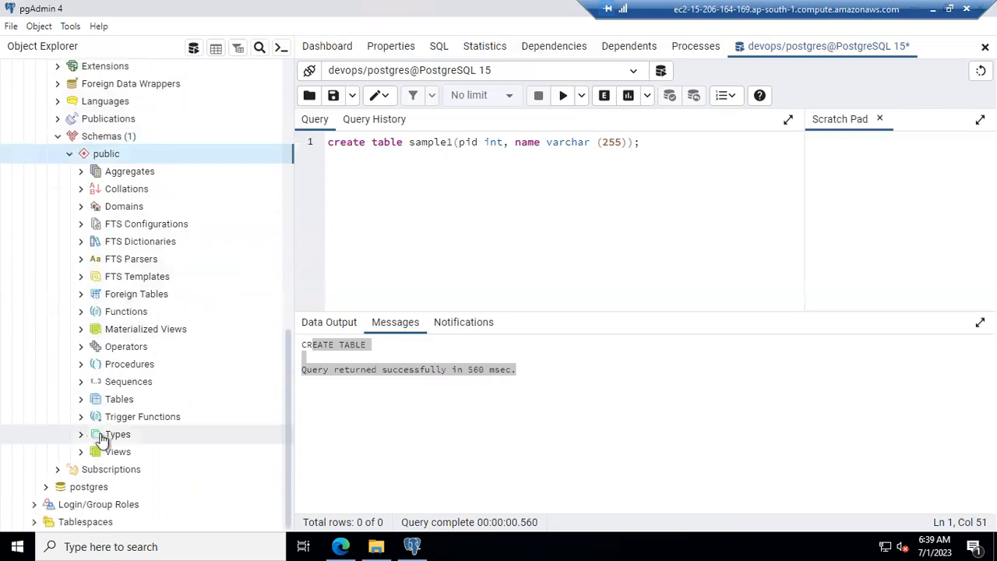
click(81, 400)
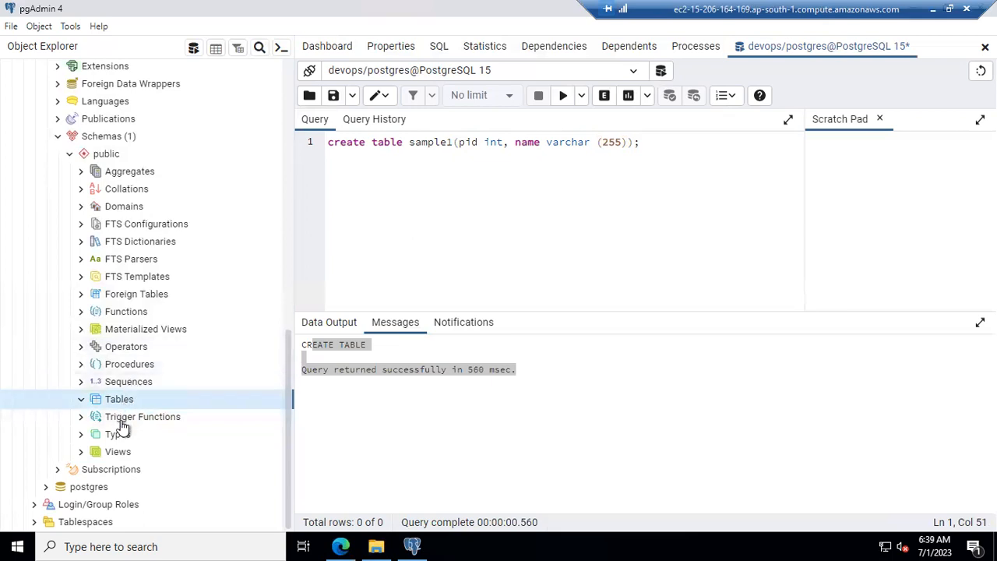
scroll(204, 333, up, 4)
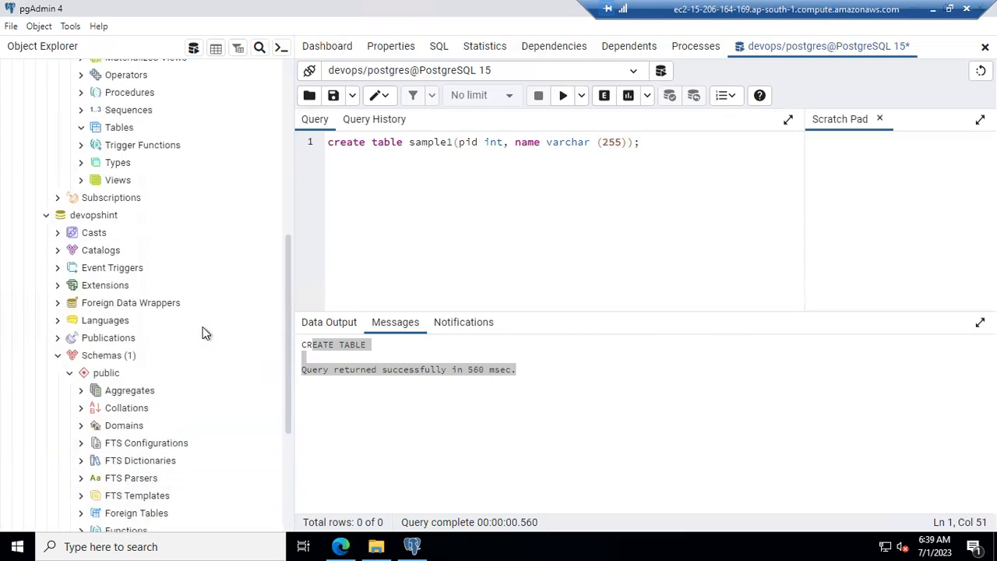
scroll(204, 333, up, 5)
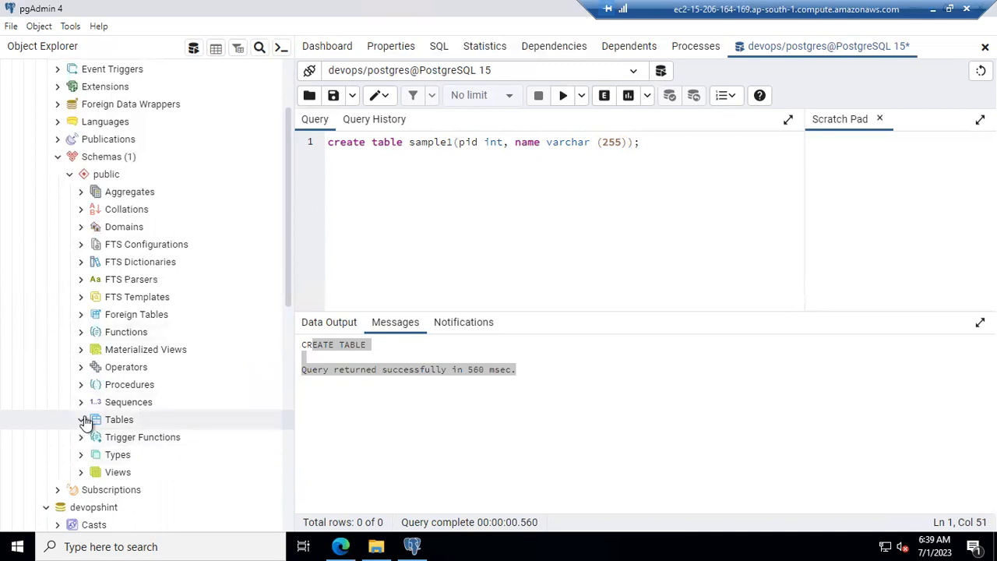
click(83, 423)
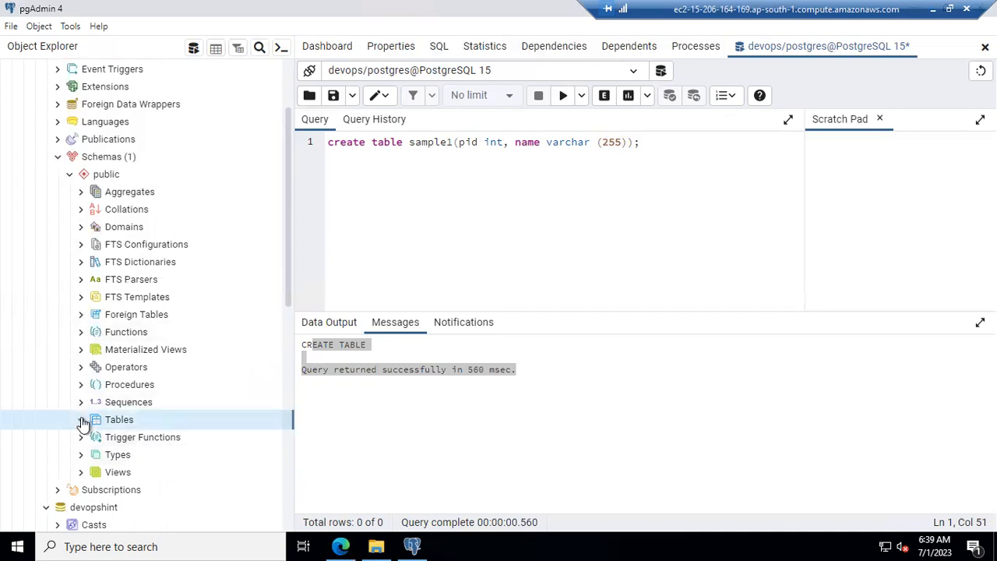
click(81, 421)
Step: Switch to the DevOpsHint tutorial in Edge and scroll down to its closing summary
click(340, 539)
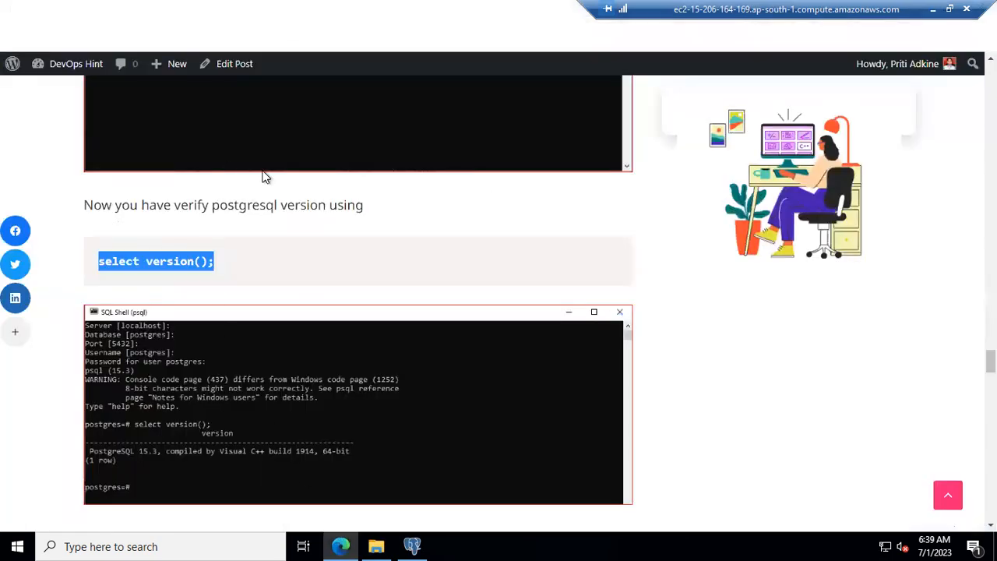
scroll(262, 178, down, 5)
scroll(257, 187, down, 5)
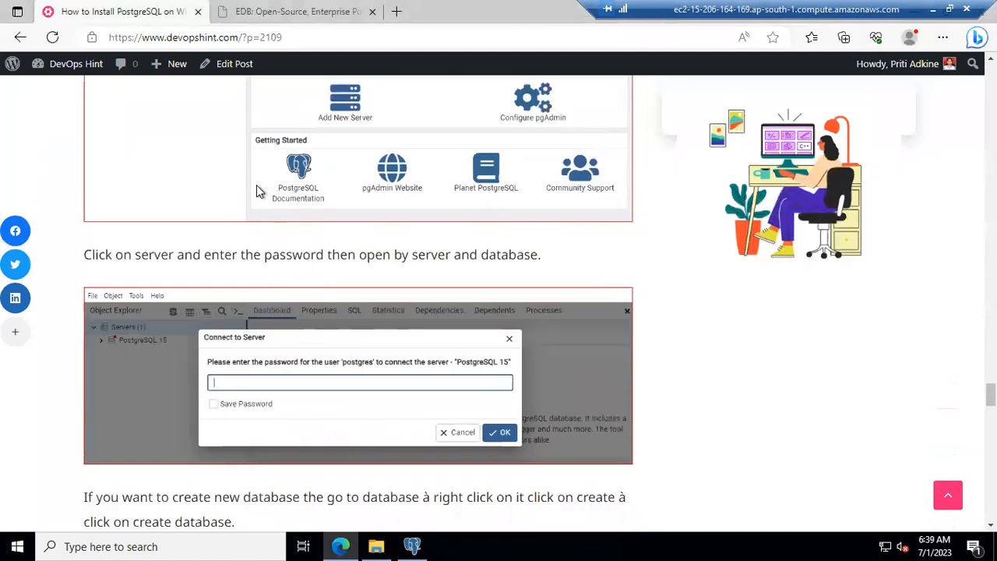
scroll(256, 186, down, 13)
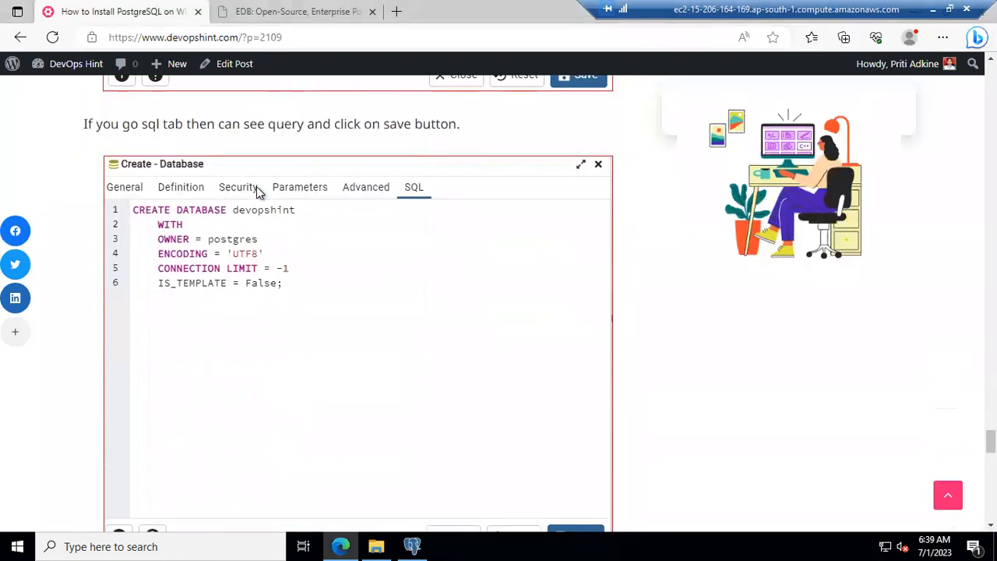
scroll(257, 186, down, 10)
scroll(256, 194, down, 3)
scroll(256, 194, up, 3)
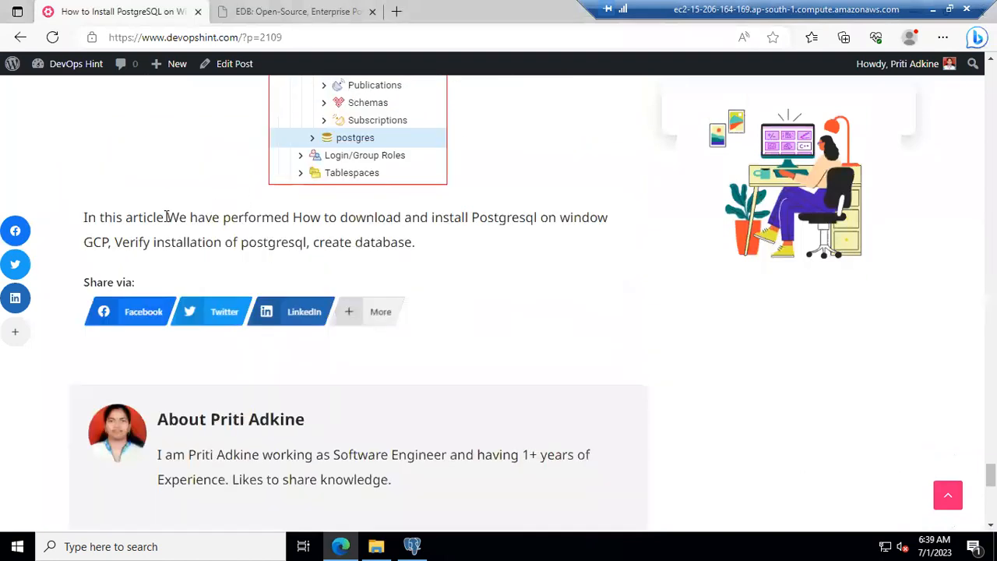